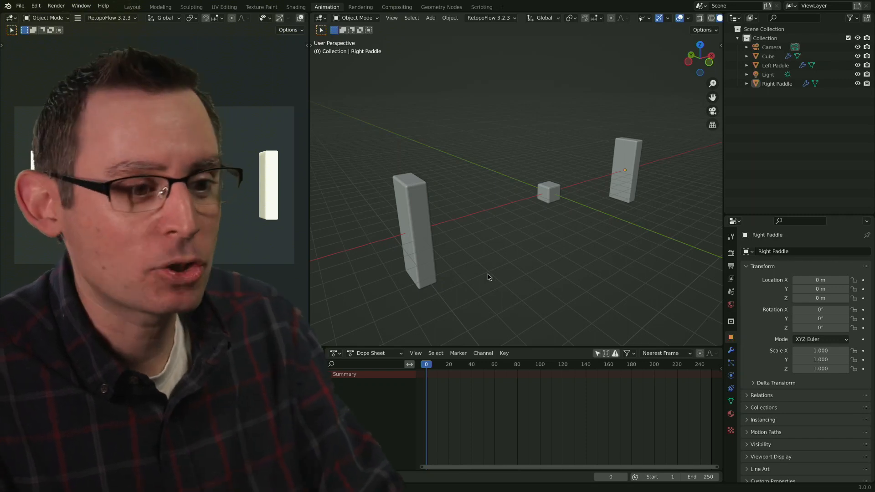
- Examine the cube, the left paddle and the right paddle from several angles, selecting each object in turn
mouse_move(515, 234)
middle_down()
mouse_move(539, 230)
mouse_move(433, 233)
mouse_move(553, 229)
mouse_move(512, 287)
mouse_move(549, 229)
mouse_move(524, 234)
mouse_move(559, 237)
mouse_move(504, 231)
mouse_move(522, 233)
middle_up()
click(550, 200)
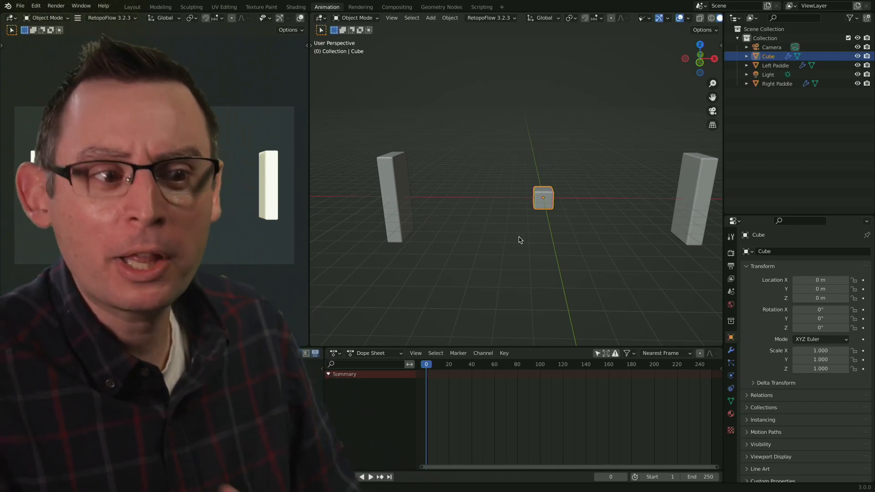
middle_drag(508, 240, 465, 227)
click(388, 202)
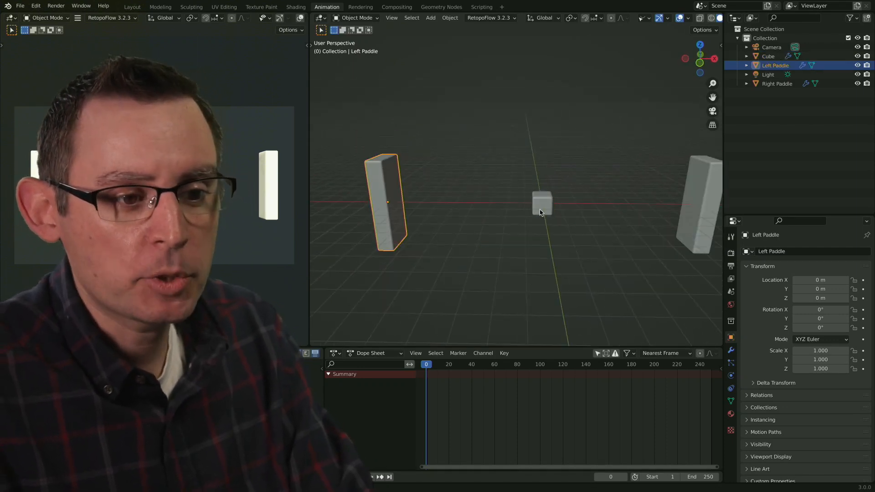
click(537, 206)
click(697, 209)
middle_drag(634, 224, 594, 234)
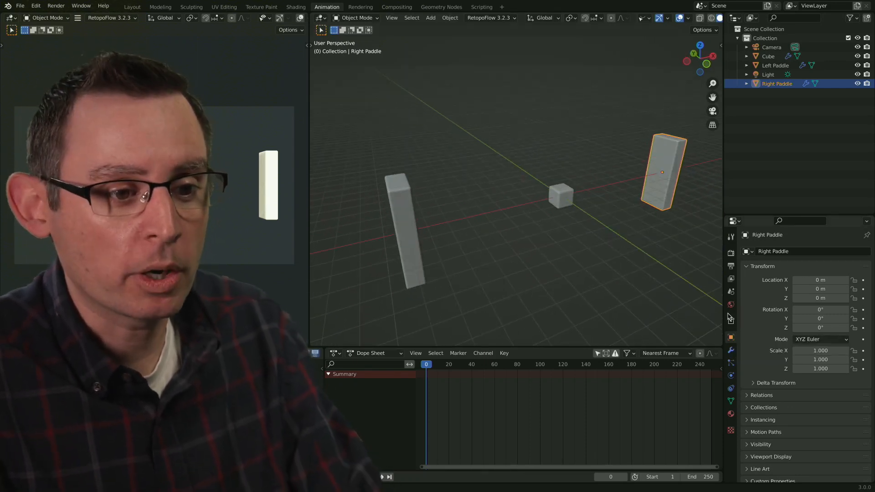
click(560, 196)
middle_drag(565, 226, 579, 215)
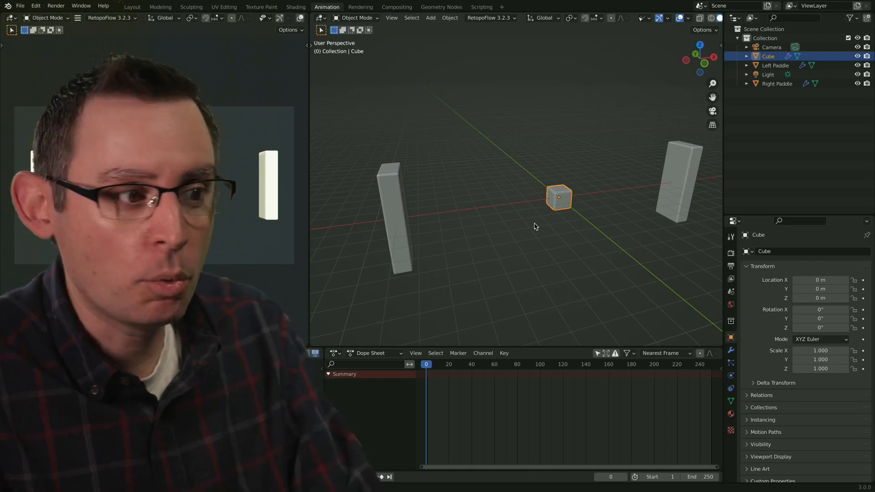
middle_drag(556, 221, 554, 222)
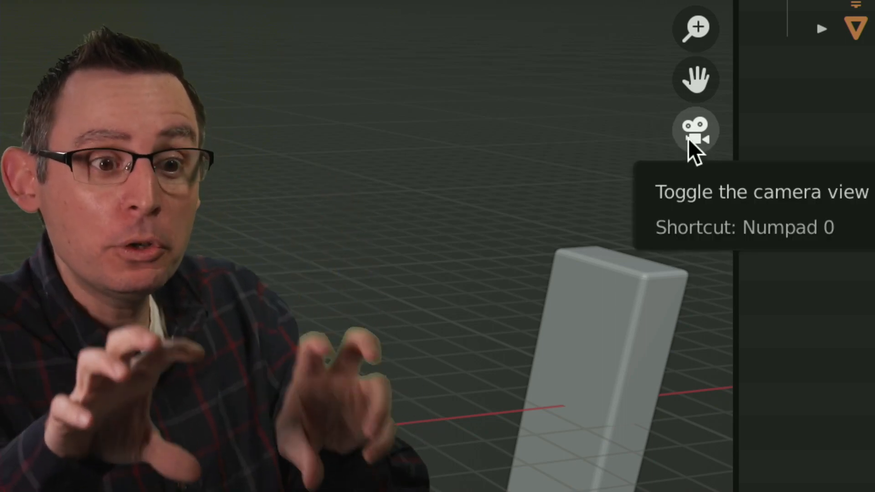
- View the scene through the camera and keyframe the cube's X and Z location at 0 m on frame 0
click(701, 132)
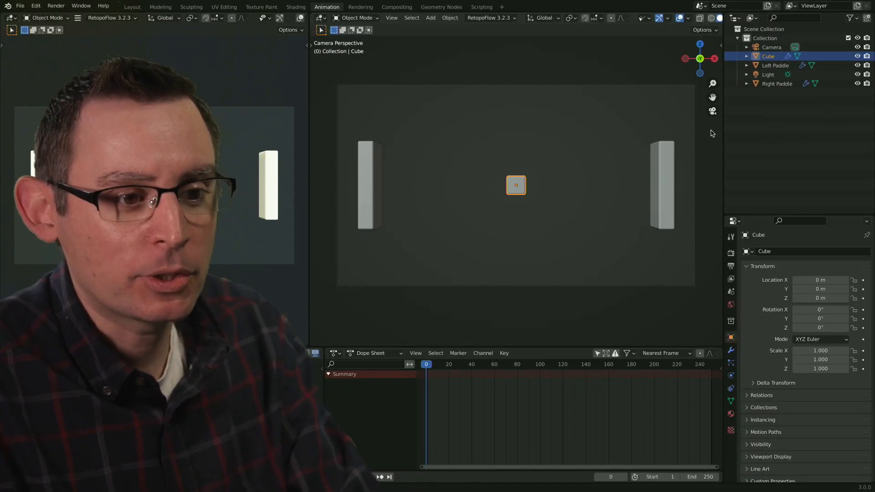
click(603, 241)
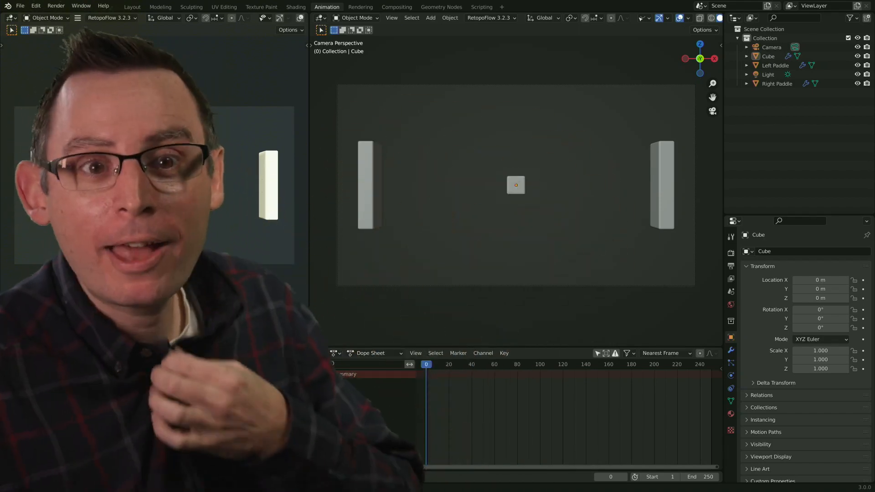
click(517, 187)
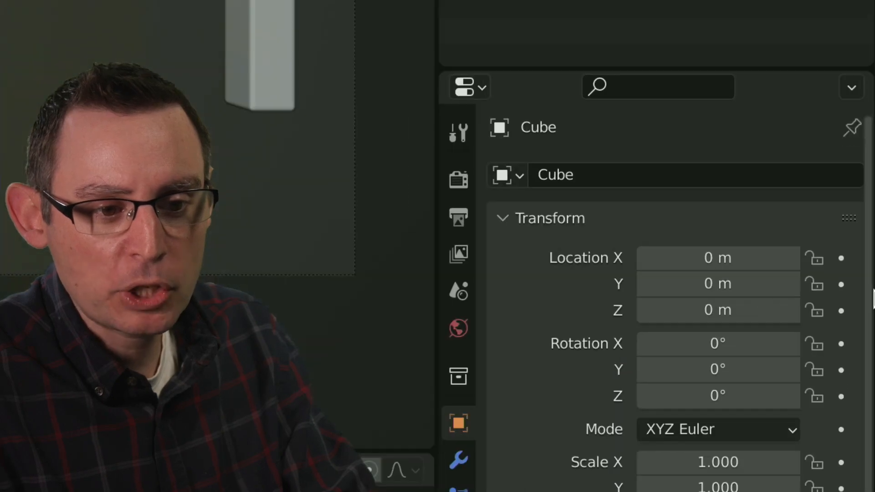
click(841, 258)
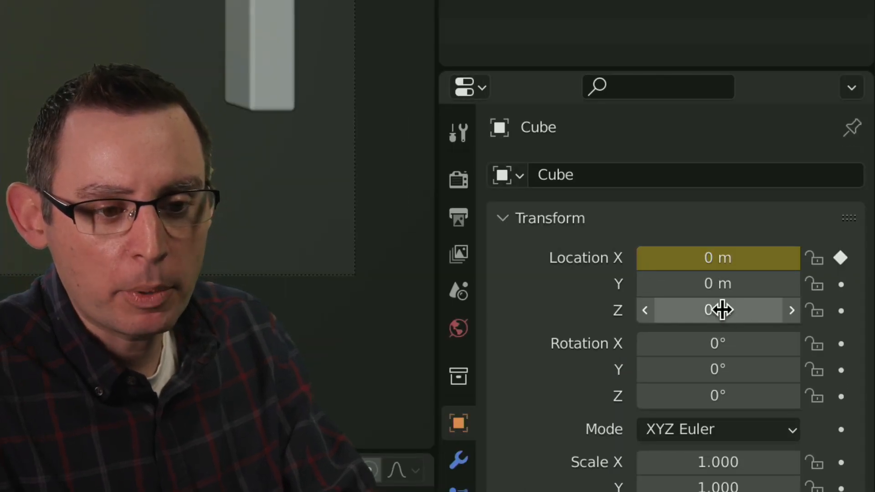
click(841, 311)
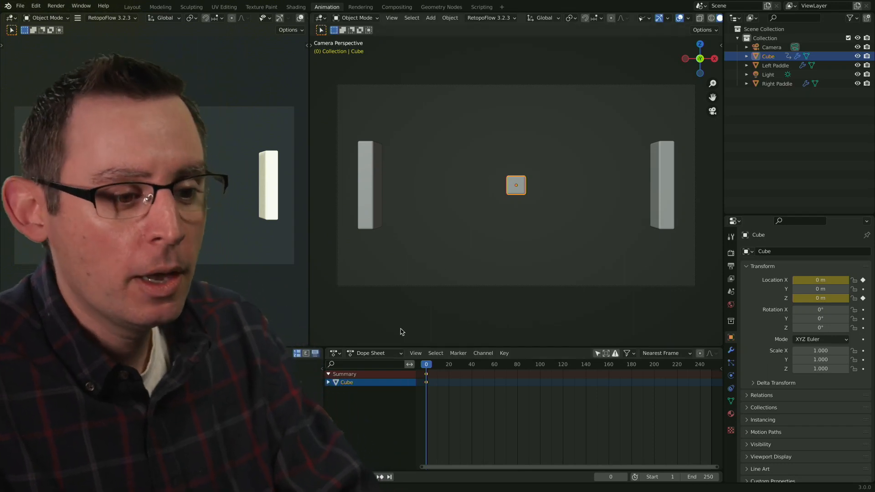
- Check the scene's frame rate in the output settings, step between the first timeline frames, and return to the cube's object properties
drag(432, 369, 429, 368)
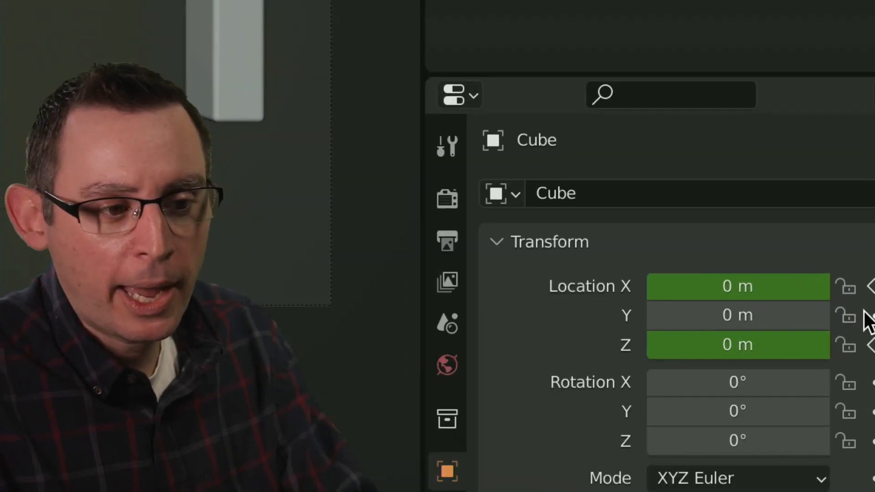
click(451, 243)
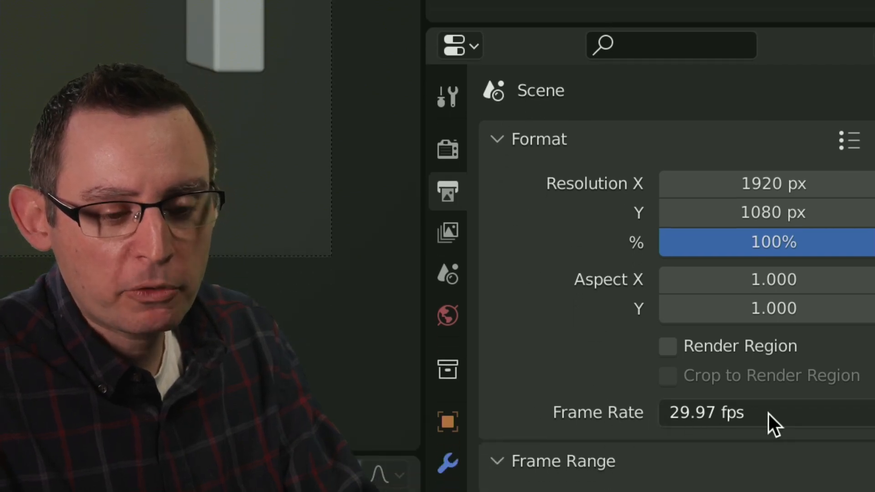
click(738, 412)
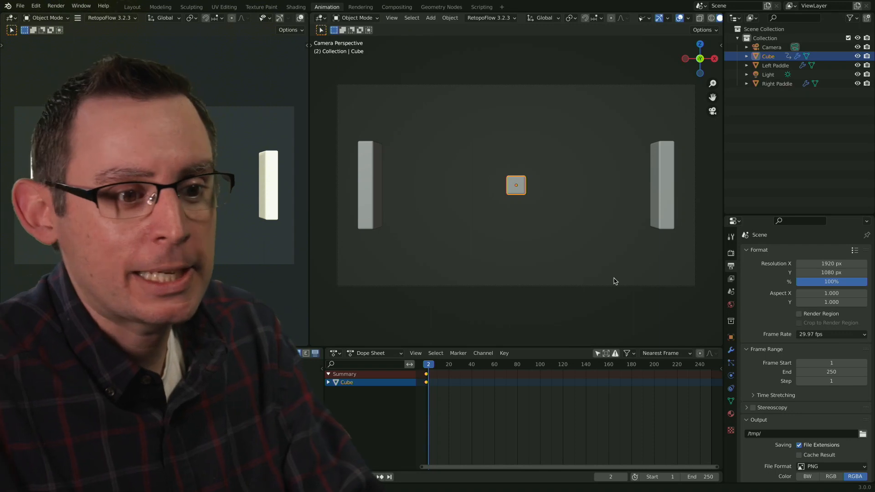
drag(437, 371, 427, 375)
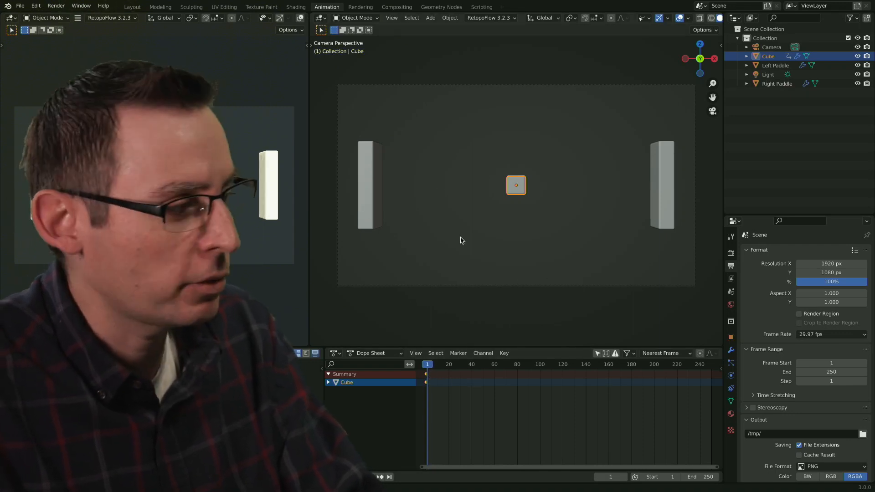
click(731, 337)
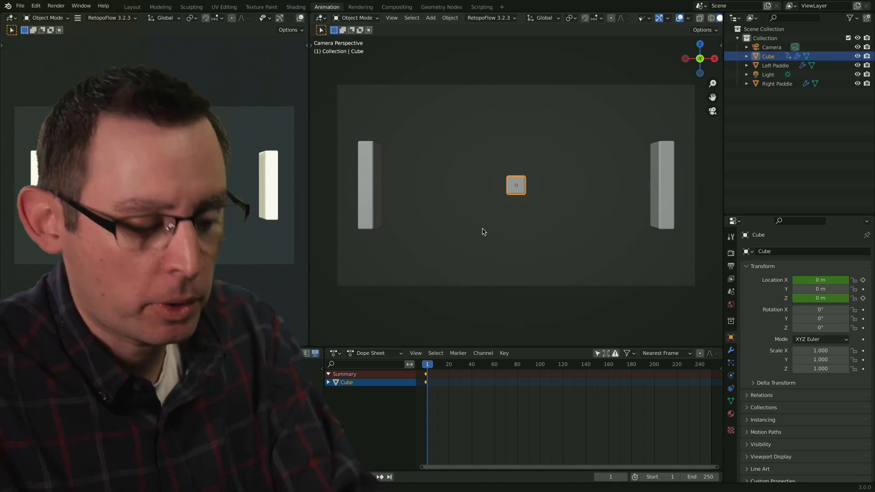
- Switch the active viewport tool to the Cursor tool
key(shift+space)
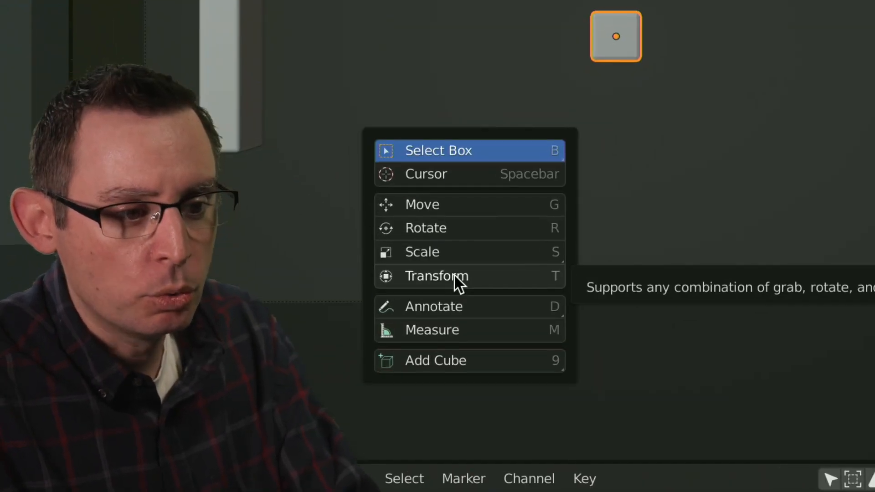
key(space)
key(shift+space)
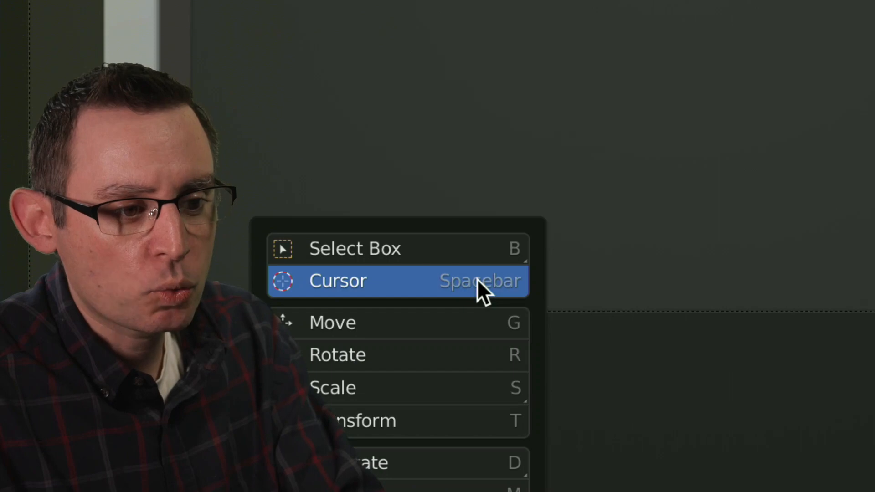
key(shift+space)
key(space)
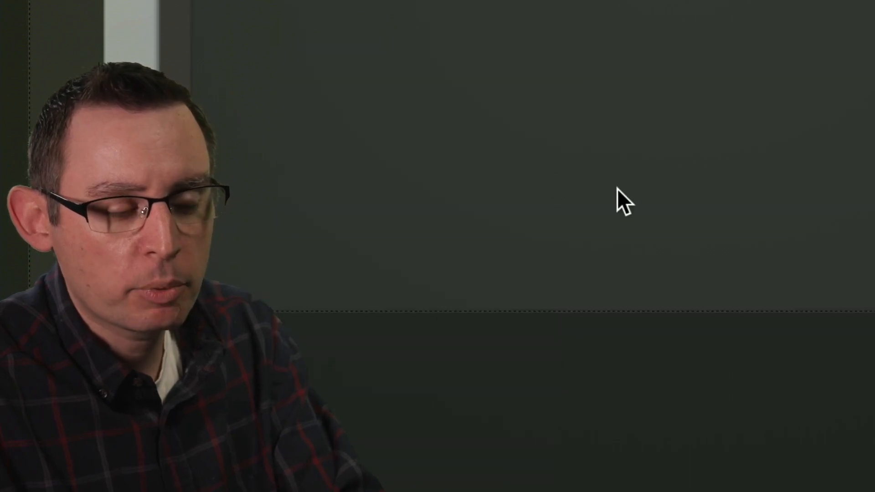
key(shift+space)
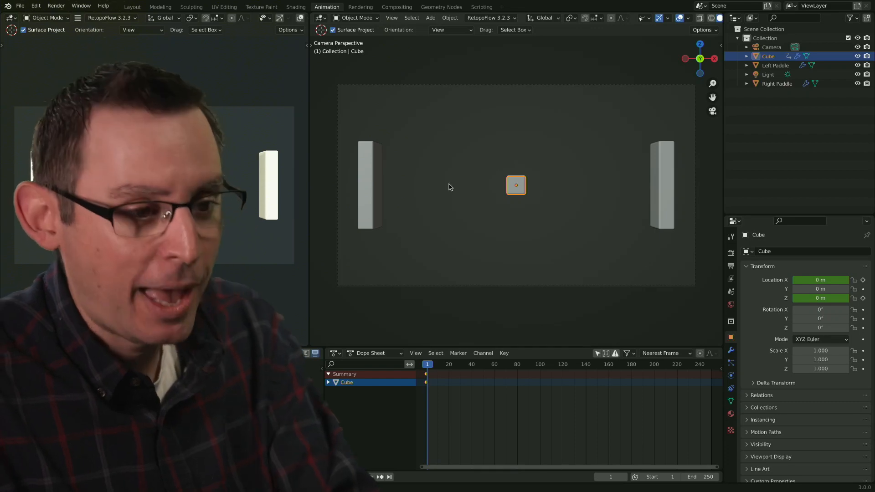
- Display the toolbar in the smaller rendered camera viewport and activate the Transform tool for the cube
key(t)
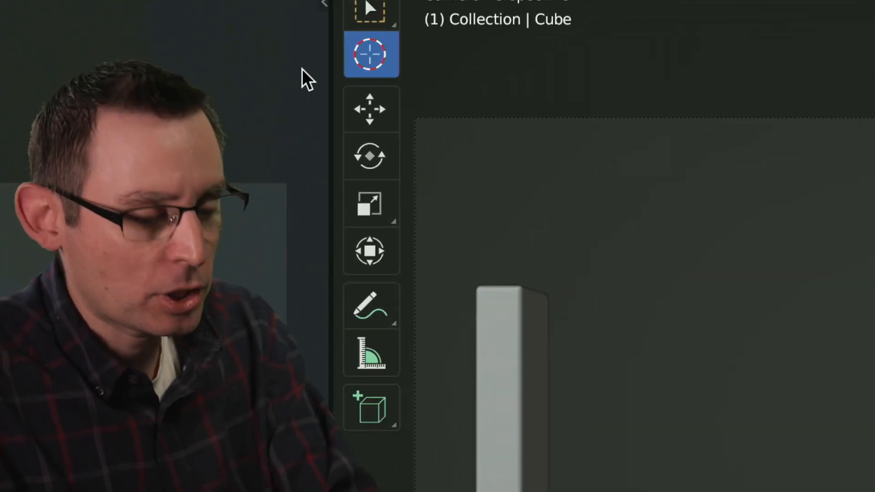
key(t)
key(t)
key(t)
key(t)
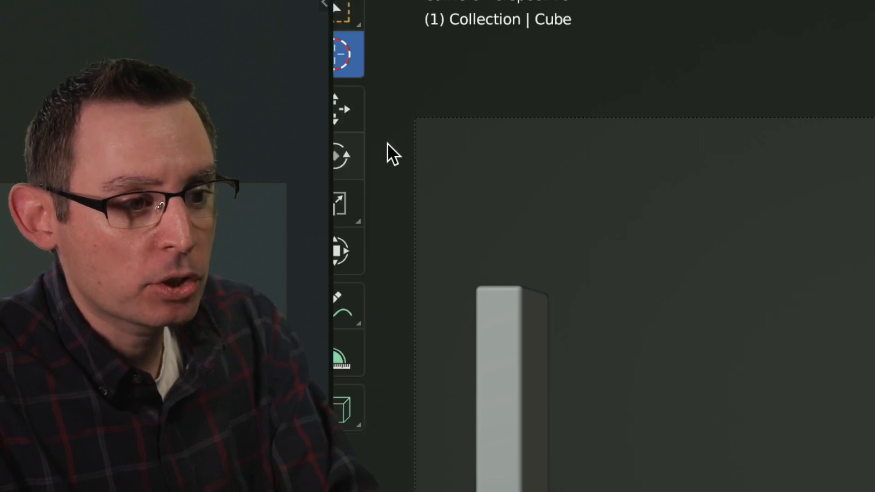
key(t)
key(t)
key(t)
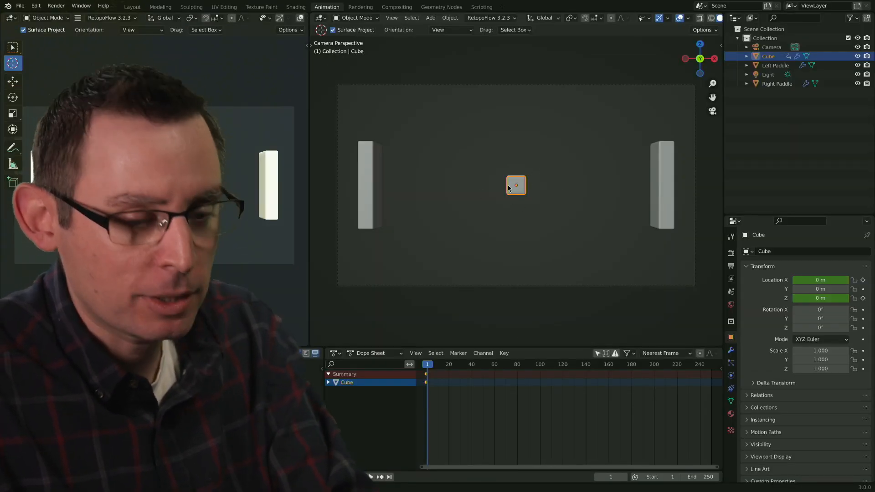
key(space)
click(505, 225)
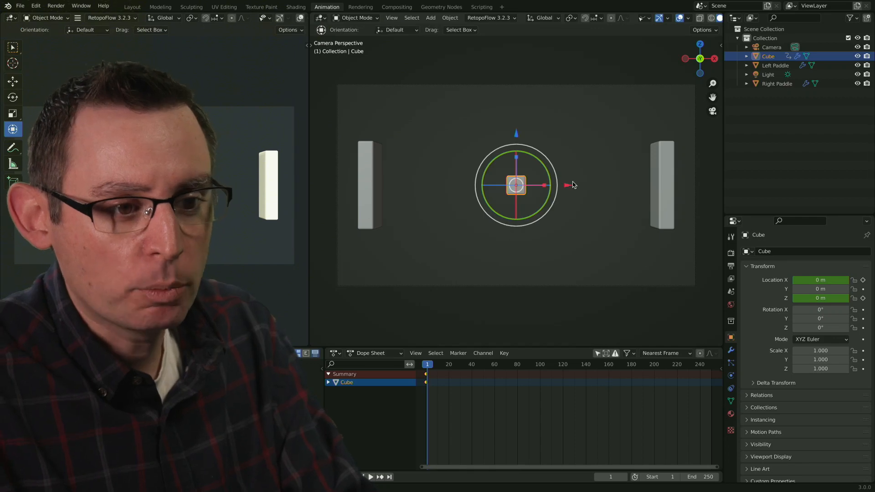
- At frame 20, move the cube below the left paddle to about X -7.65 m, Z -4.24 m, and keyframe both location values
key(shift+space)
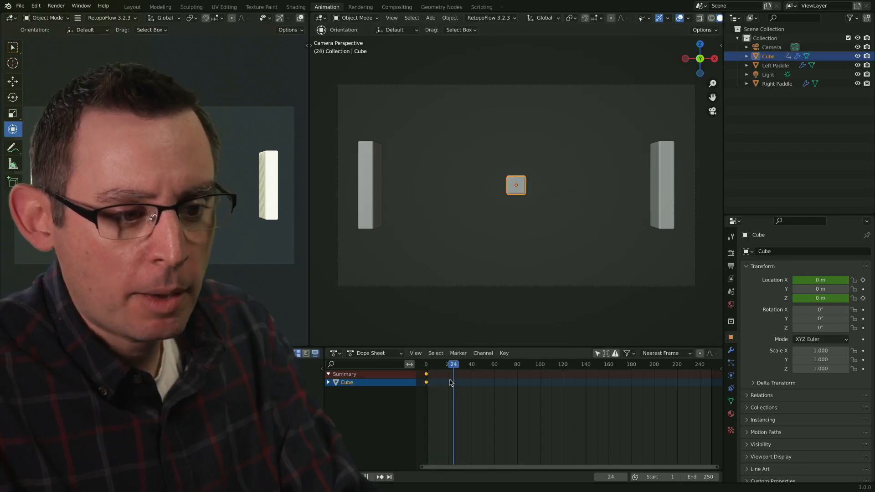
key(shift+space)
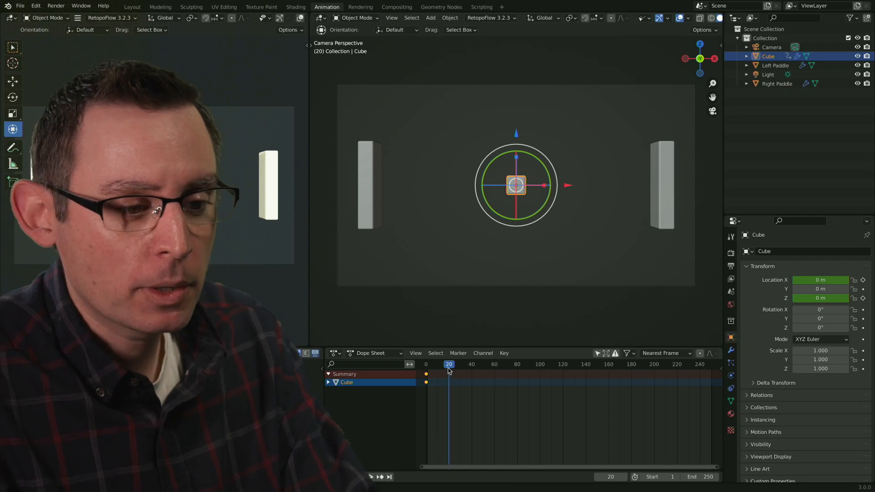
drag(568, 187, 453, 194)
drag(407, 135, 407, 204)
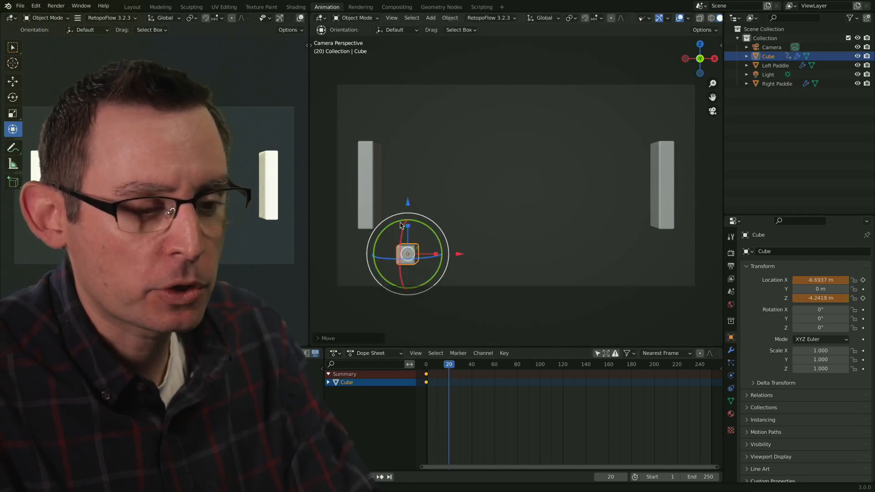
drag(460, 254, 442, 252)
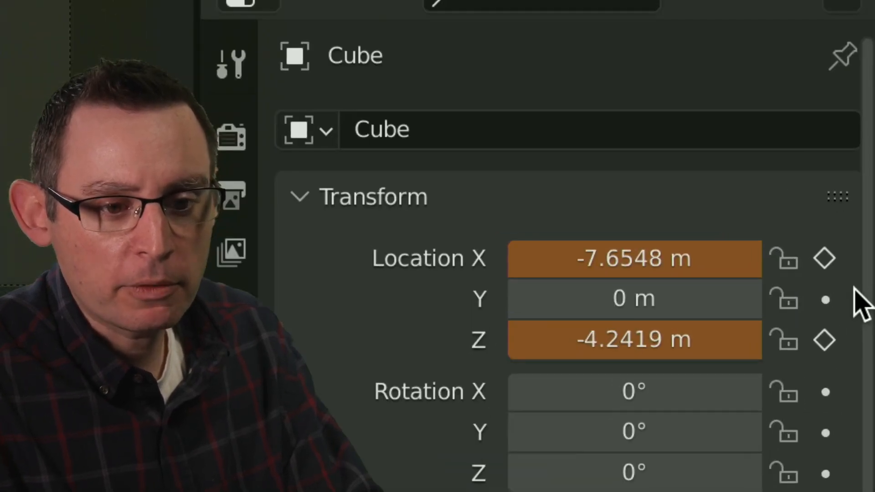
click(863, 280)
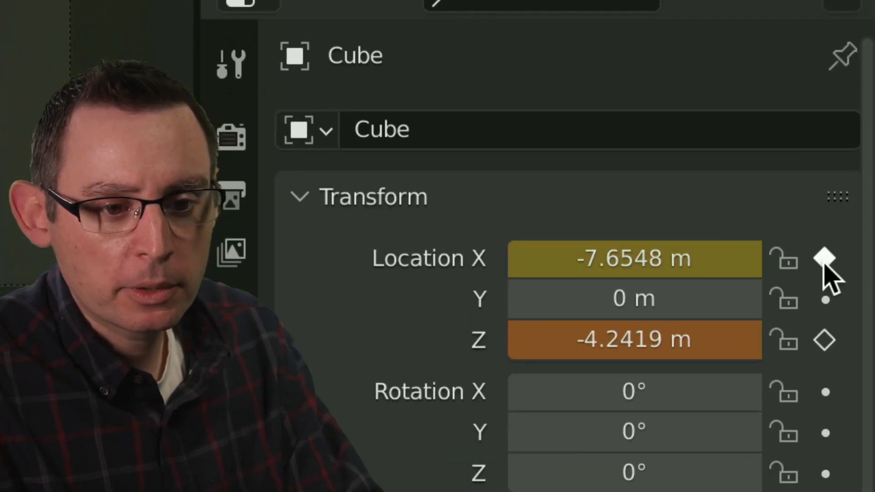
click(825, 342)
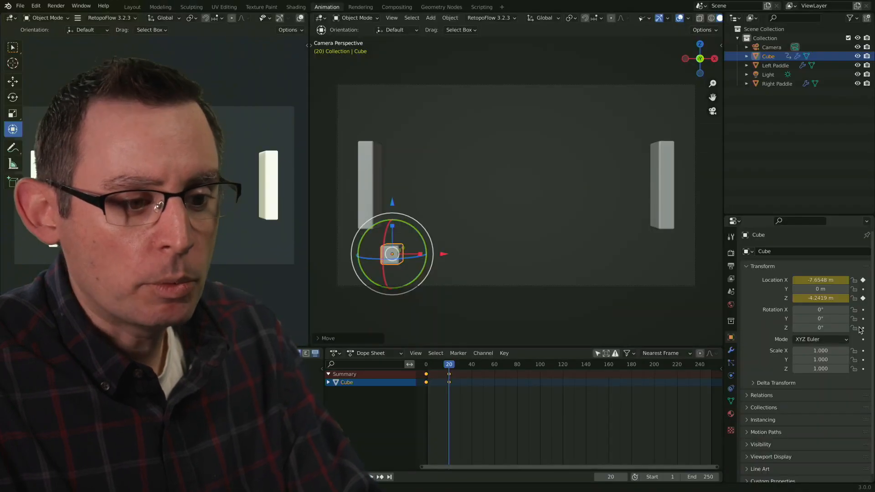
- At frame 40, move the cube above the right paddle to about X 7.56 m, Z 3.86 m, and keyframe both location values
drag(453, 368, 471, 382)
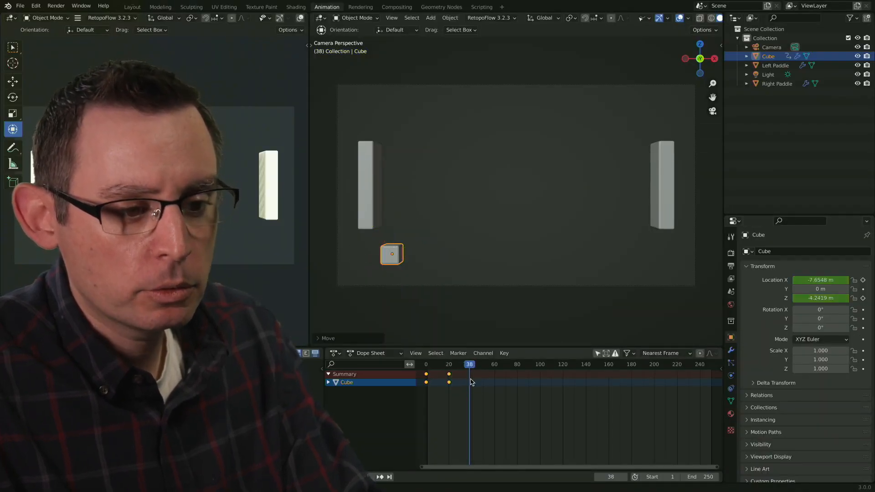
drag(444, 257, 575, 258)
drag(528, 202, 522, 124)
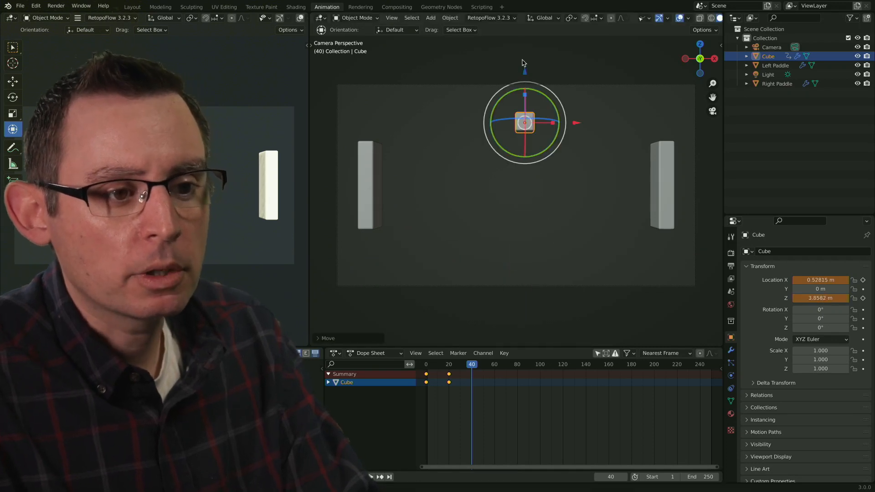
drag(577, 125, 693, 132)
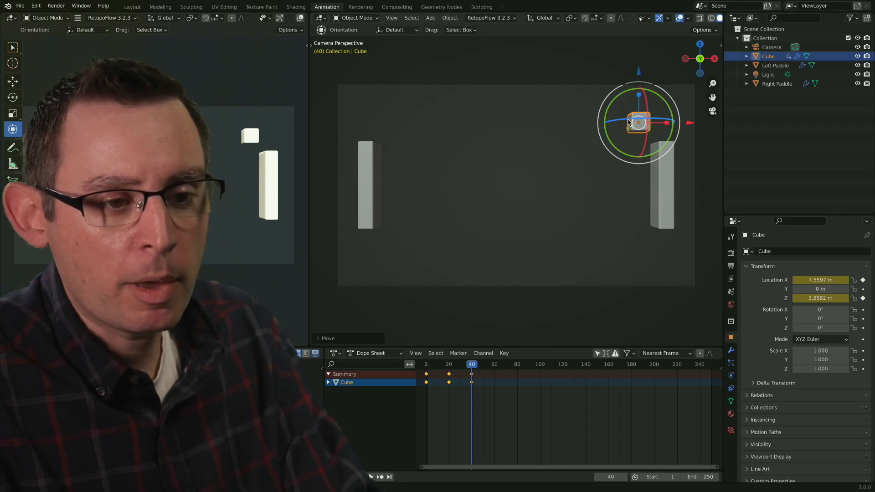
- At frame 60, move the cube beside the left paddle's upper end, about X -7.76 m, Z 2.79 m, and keyframe both location values
drag(473, 366, 496, 370)
drag(696, 123, 441, 133)
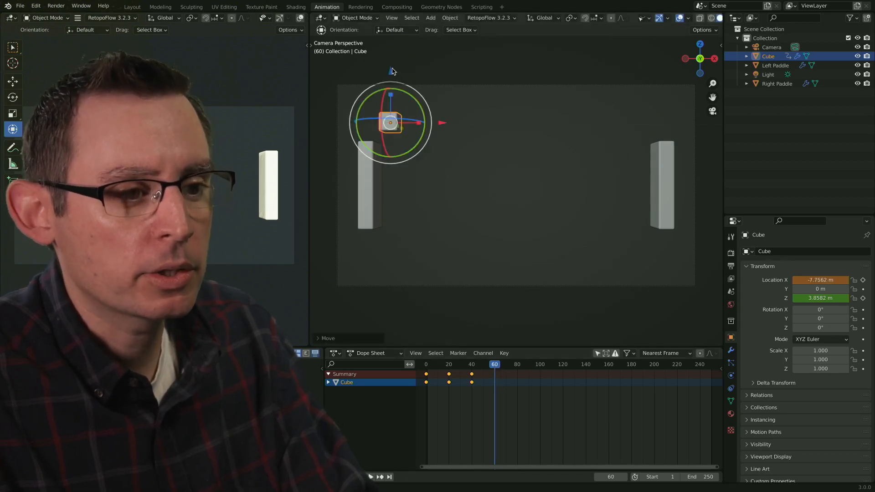
drag(392, 71, 392, 89)
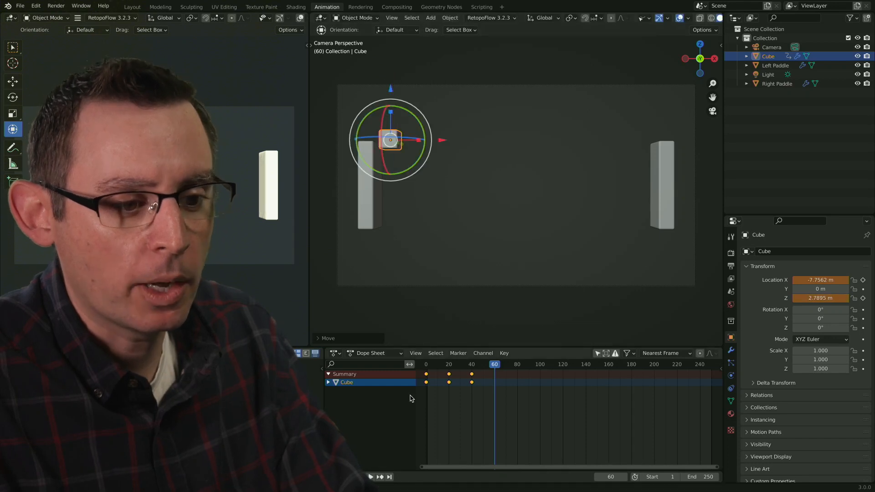
click(863, 280)
click(864, 298)
- At frame 80, move the cube beside the middle of the right paddle, about X 7.98 m, Z -0.33 m, and keyframe both location values
drag(499, 366, 519, 380)
drag(446, 139, 676, 176)
drag(627, 88, 629, 143)
drag(678, 194, 698, 198)
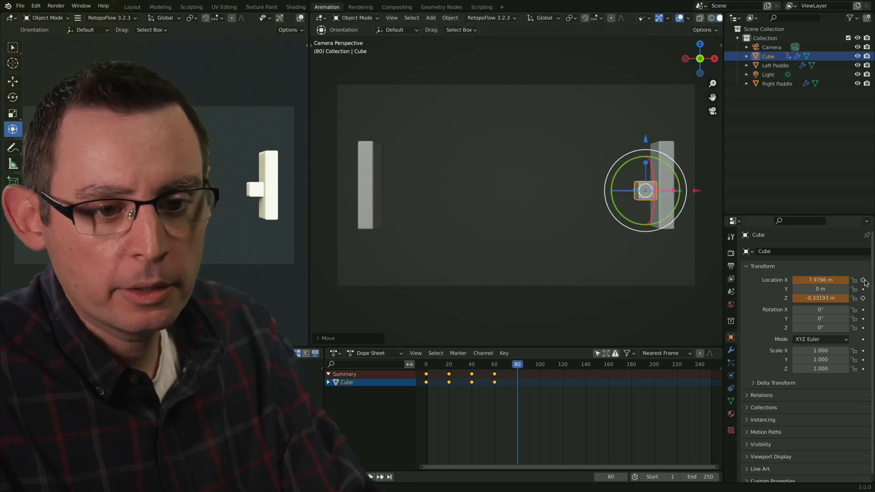
click(864, 299)
- At frame 100, move the cube beside the left paddle's lower end, about X -7.80 m, Z -3.25 m, keyframe both values, and deselect the keyframes
drag(522, 370, 544, 367)
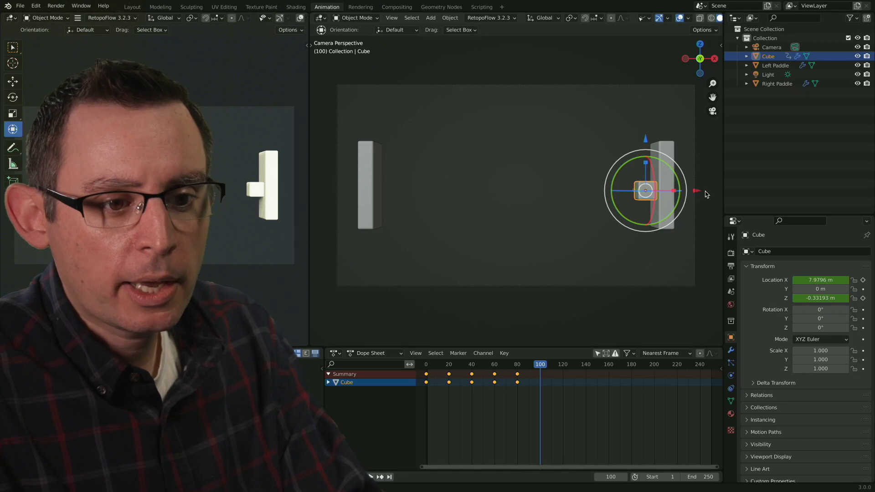
drag(701, 194, 449, 201)
drag(400, 141, 393, 185)
drag(452, 240, 442, 236)
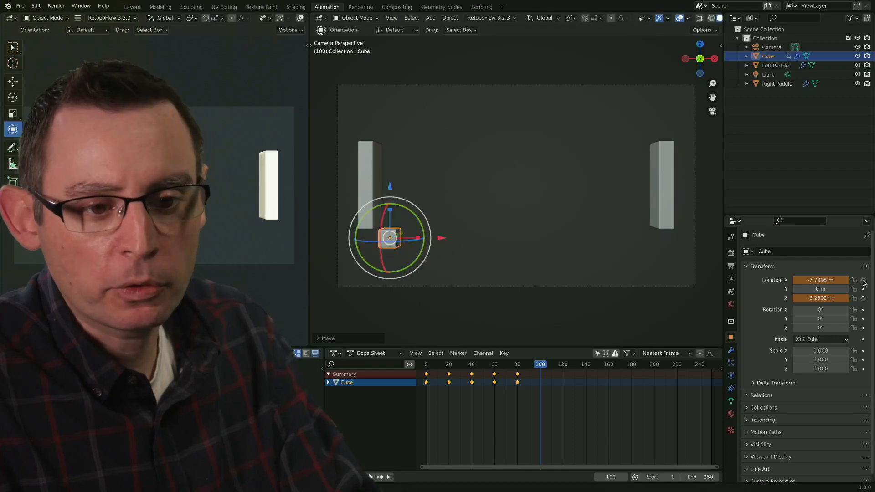
click(863, 299)
click(587, 418)
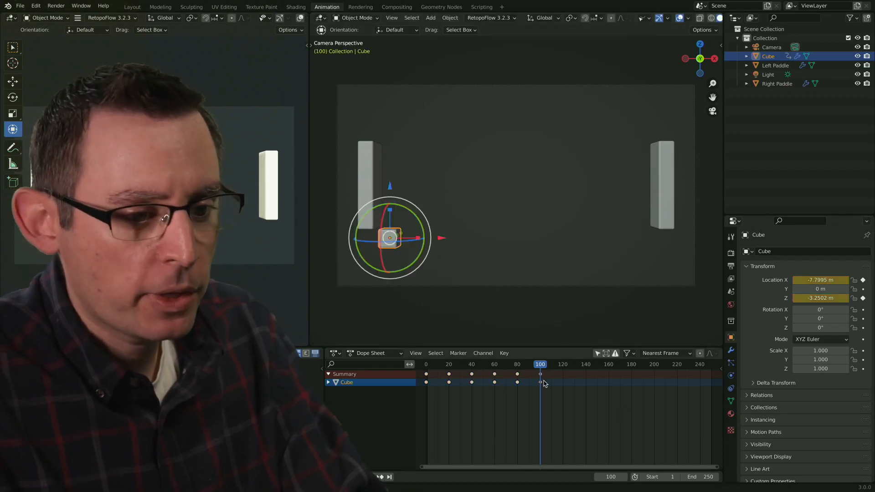
- Switch to the Select Box tool, play the animation from frame 0, and step through to frame 20 to check the cube's motion
key(w)
drag(540, 364, 420, 392)
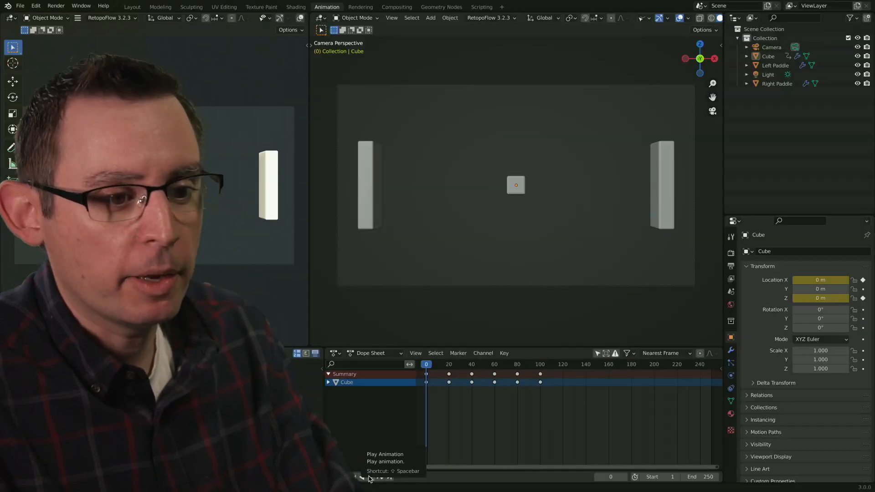
click(476, 458)
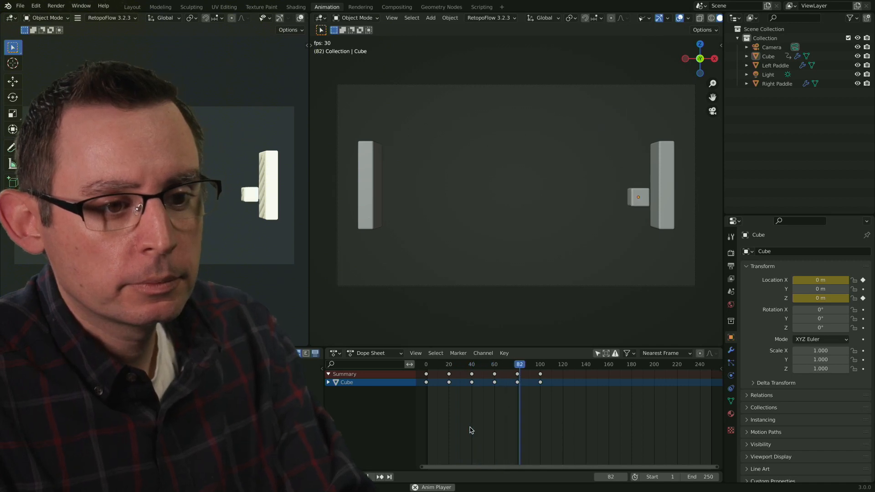
key(space)
drag(554, 365, 426, 365)
key(space)
key(space)
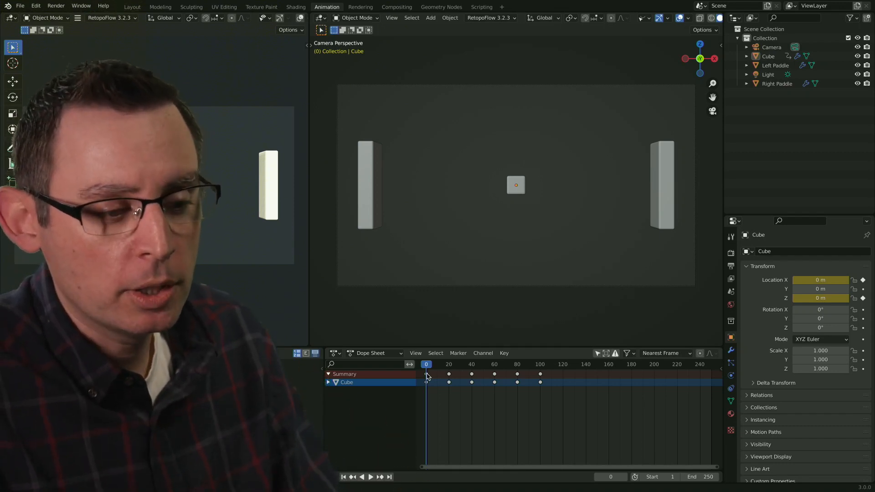
key(space)
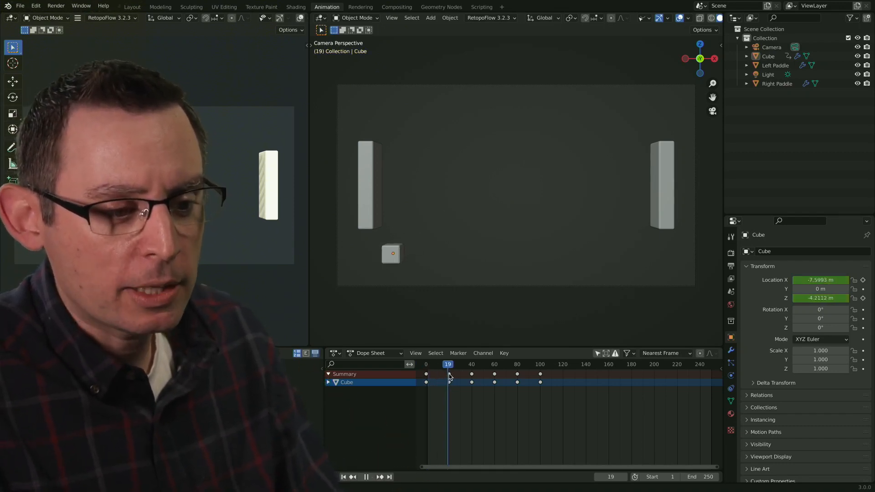
key(space)
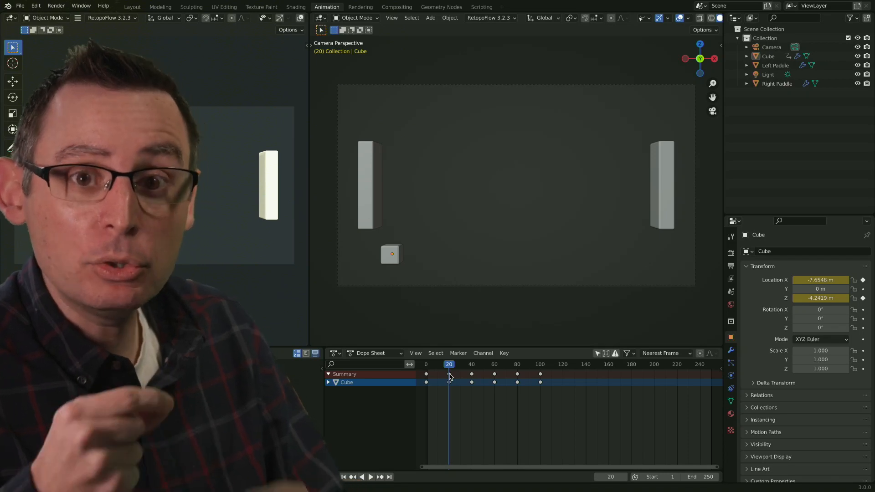
- Return to frame 0, select the left paddle, and activate the Transform tool
drag(455, 370, 425, 379)
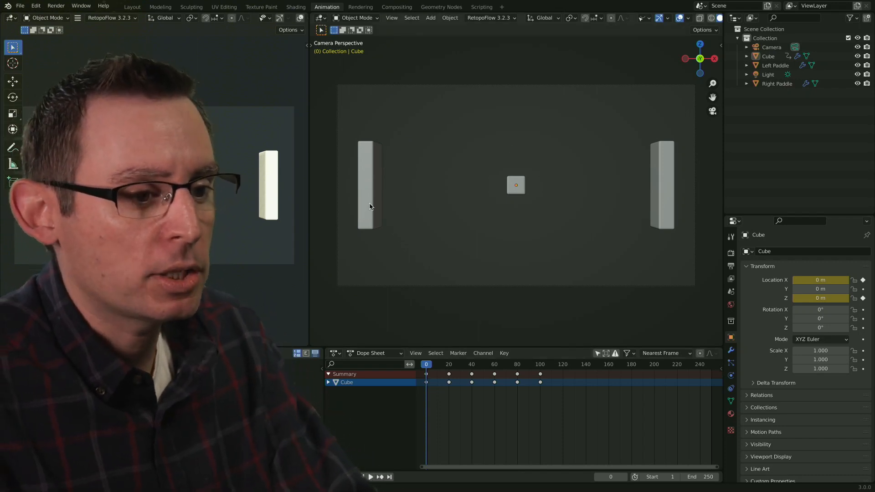
click(370, 207)
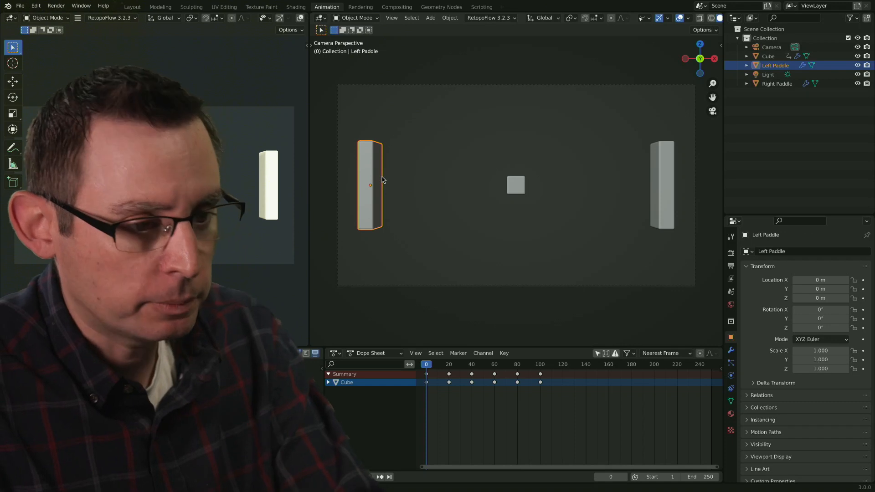
key(shift+space)
click(360, 226)
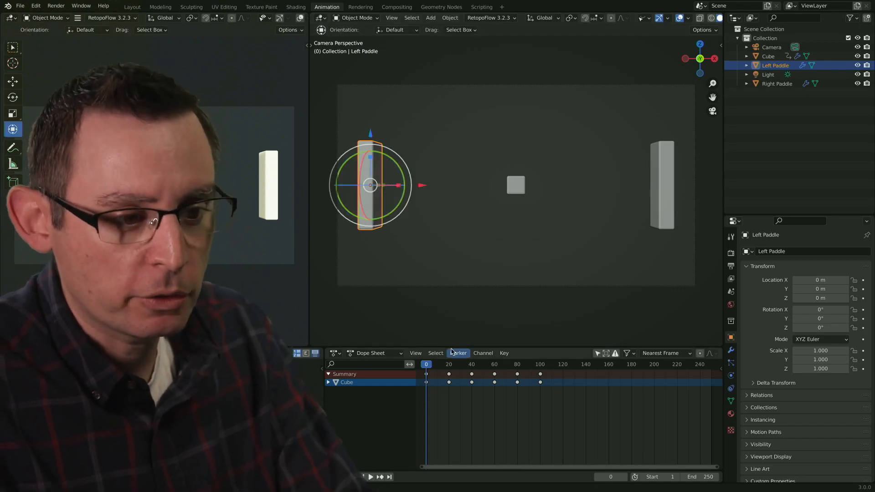
- Keyframe the left paddle's X, Y and Z location at frame 0
key(space)
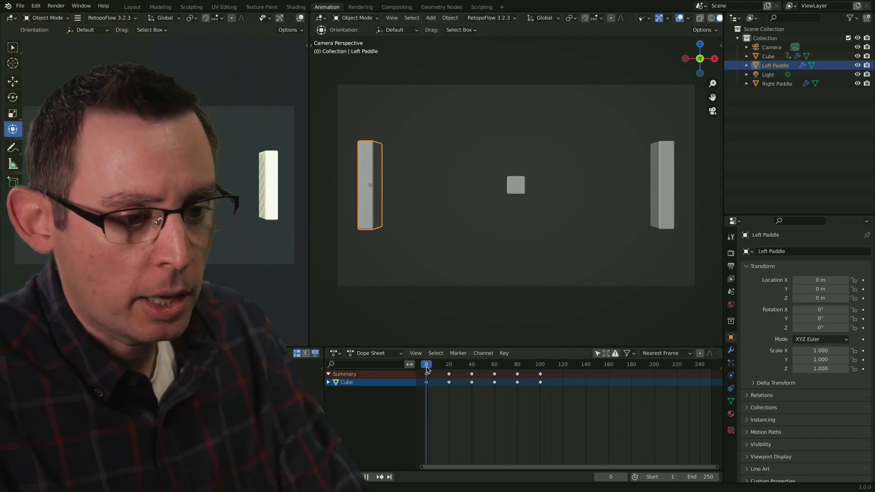
key(space)
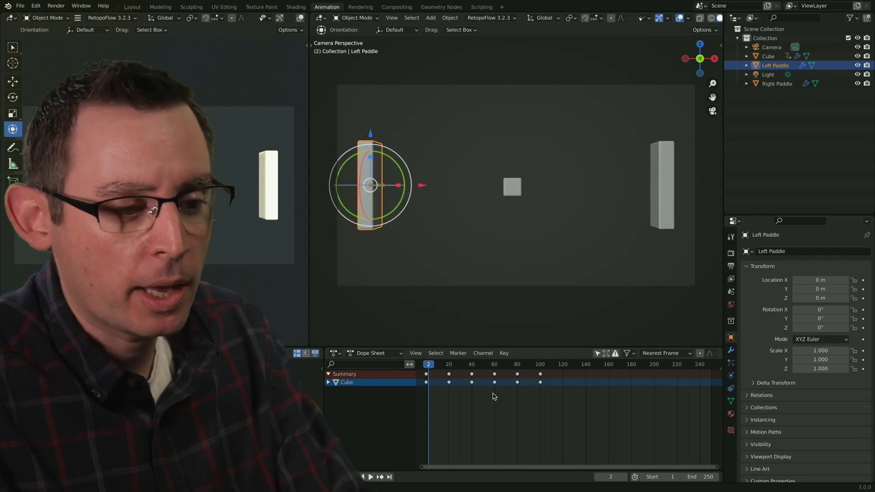
drag(430, 367, 427, 369)
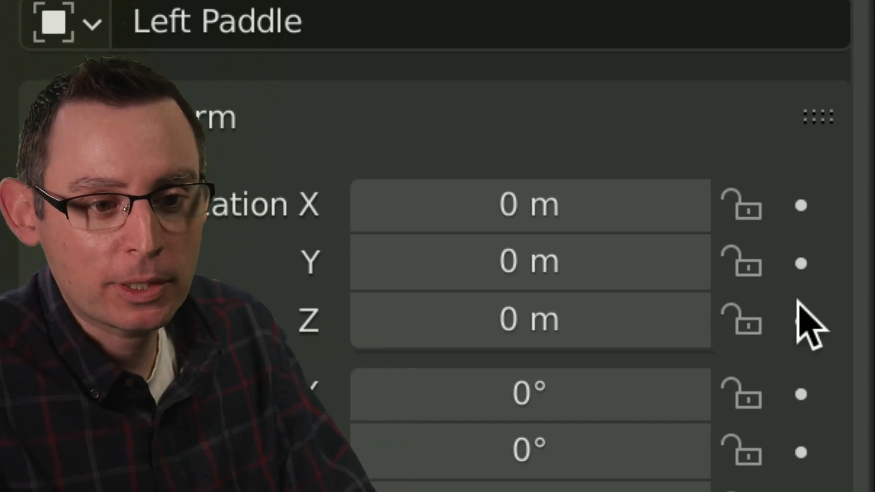
click(801, 206)
click(802, 263)
click(802, 322)
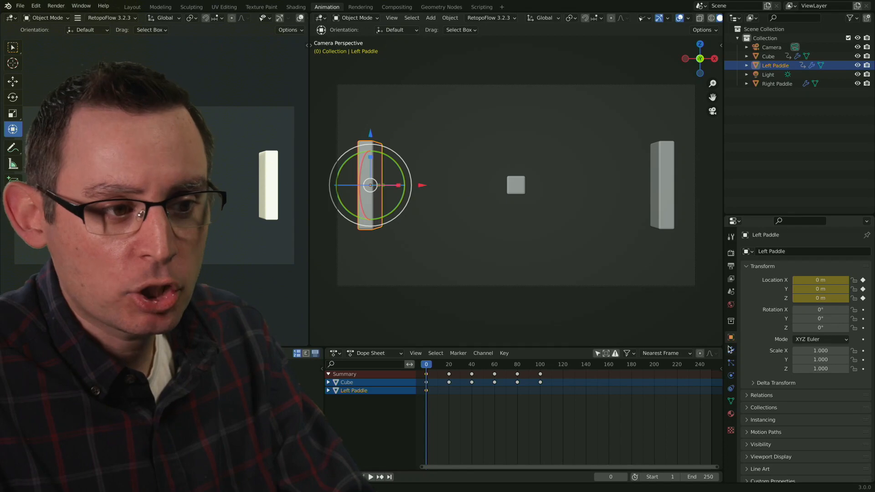
- Try moving the left paddle downward, undo the move, turn on Auto Keying, and check its options
drag(372, 135, 390, 220)
key(ctrl+z)
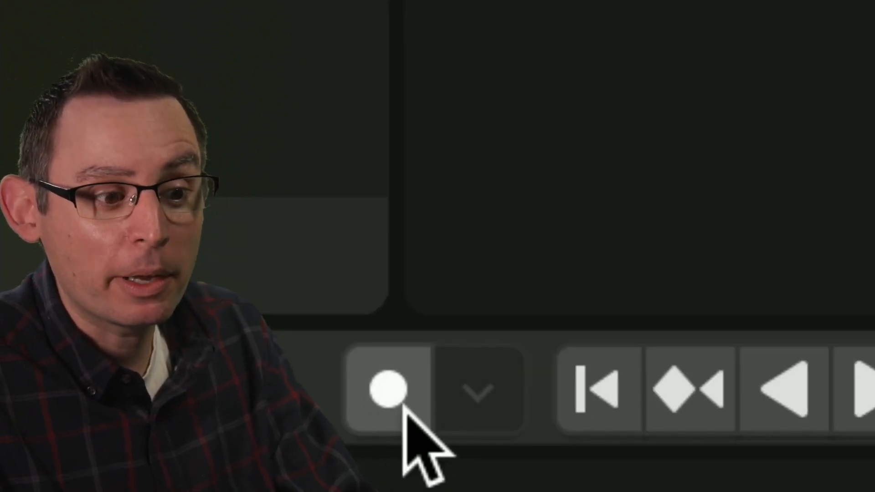
click(403, 392)
click(479, 391)
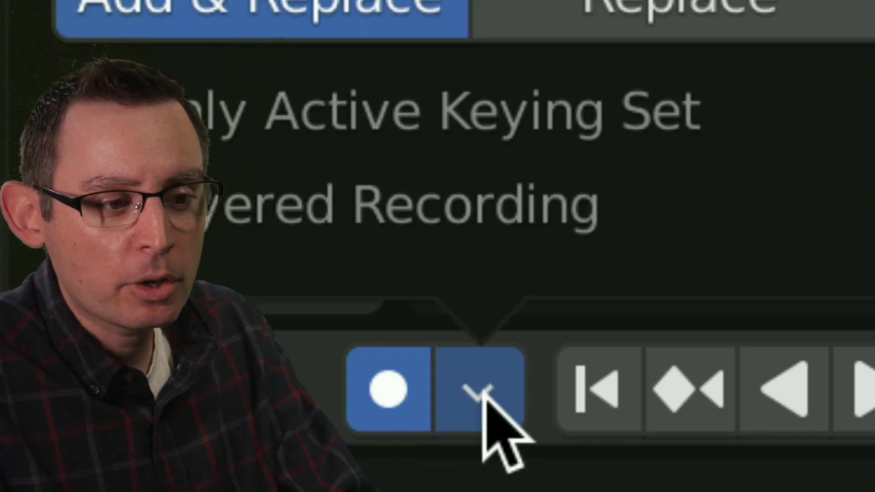
click(486, 382)
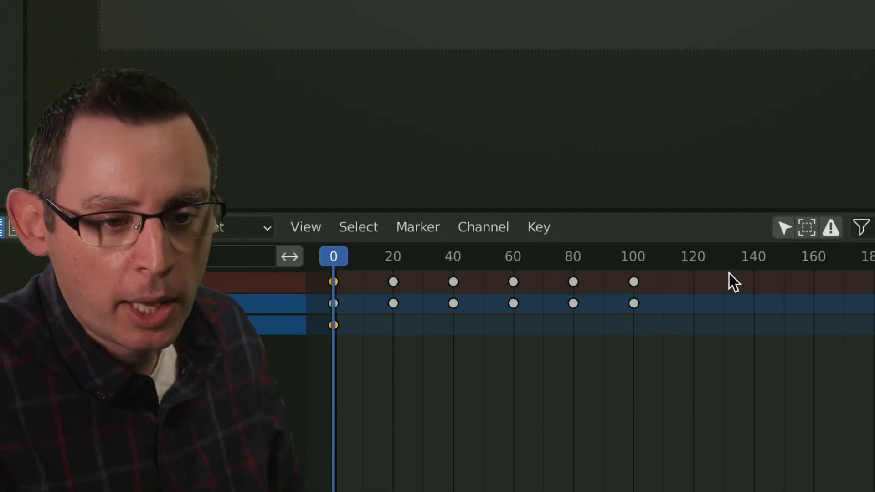
- Toggle the Dope Sheet's selected-only filter on and off to compare the selected object's keyframes with all keyframes
click(785, 227)
click(784, 228)
click(785, 226)
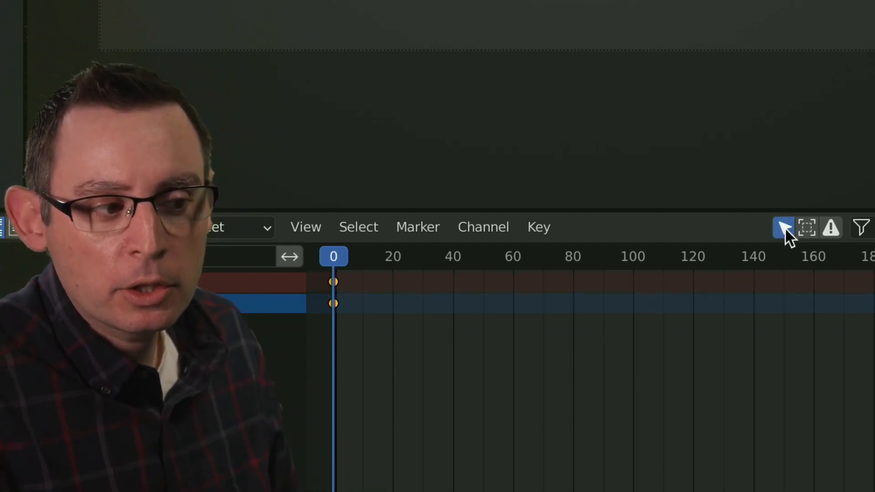
click(786, 227)
click(785, 226)
click(785, 228)
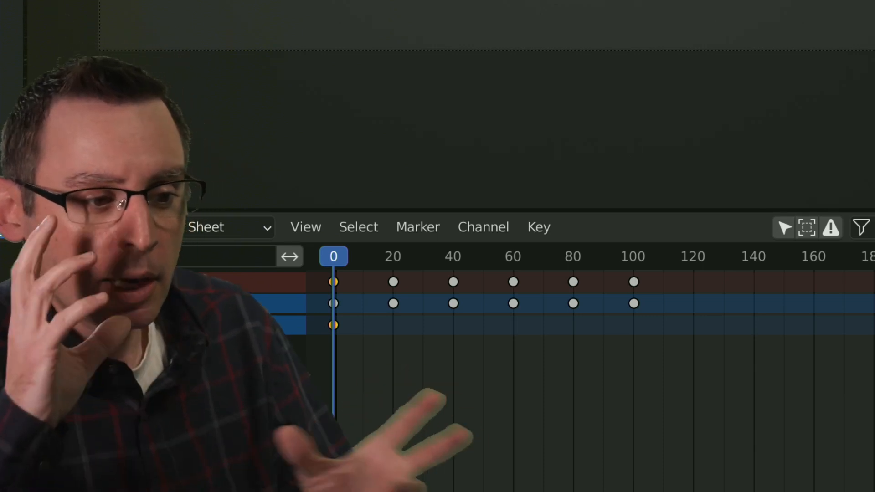
- At frame 20, lower the left paddle to about Z -2.95 m with Auto Keying to meet the cube, and advance to frame 40
drag(333, 262, 395, 294)
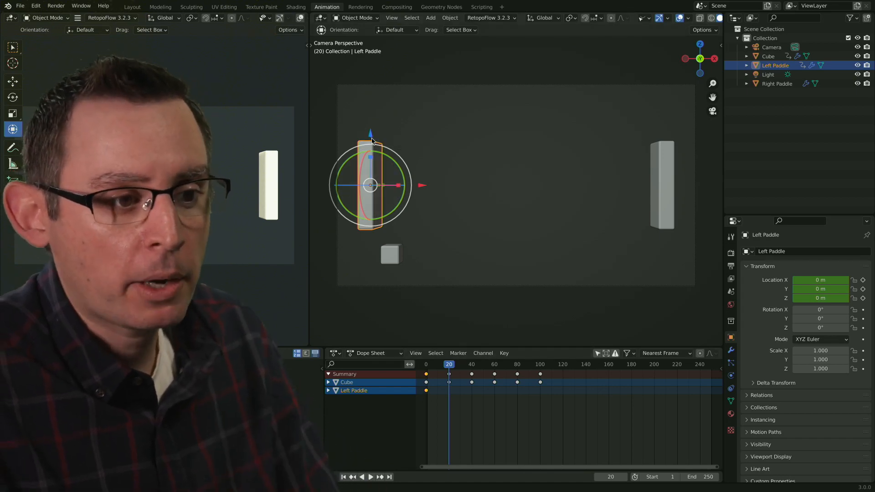
drag(370, 135, 369, 182)
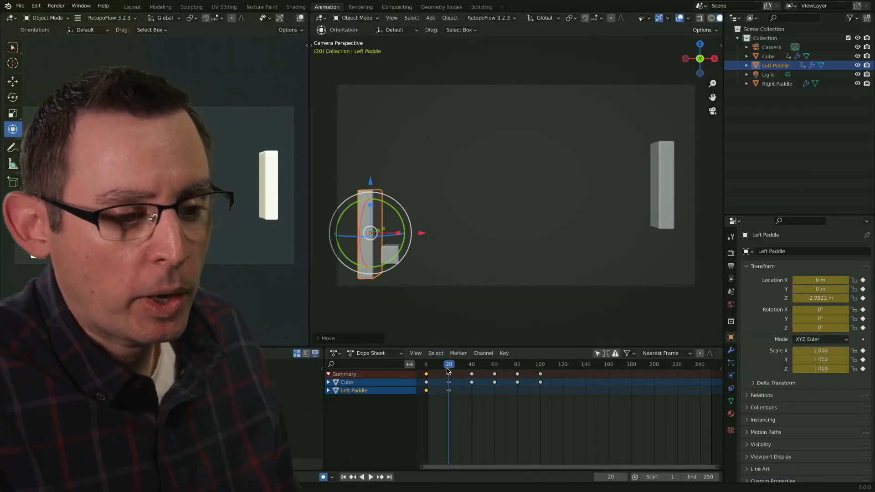
key(space)
key(space)
- Select the right paddle, return to frame 0, and keyframe its X, Y and Z location
click(672, 182)
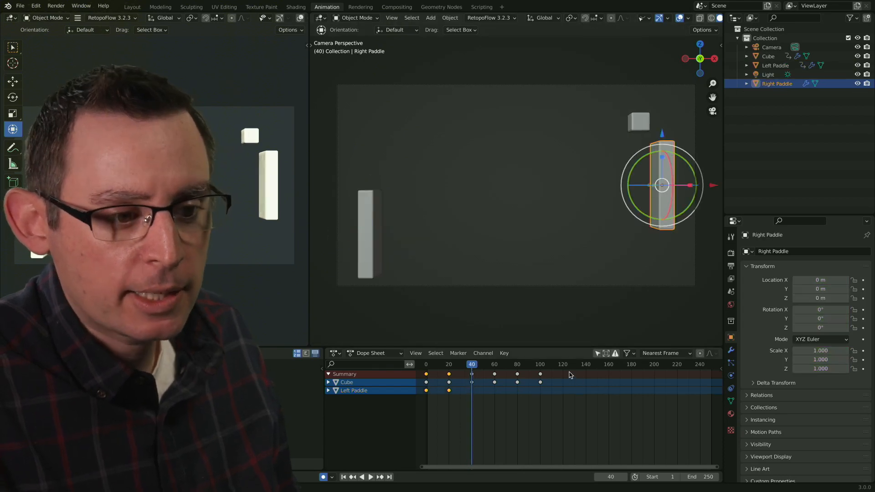
drag(475, 371, 428, 368)
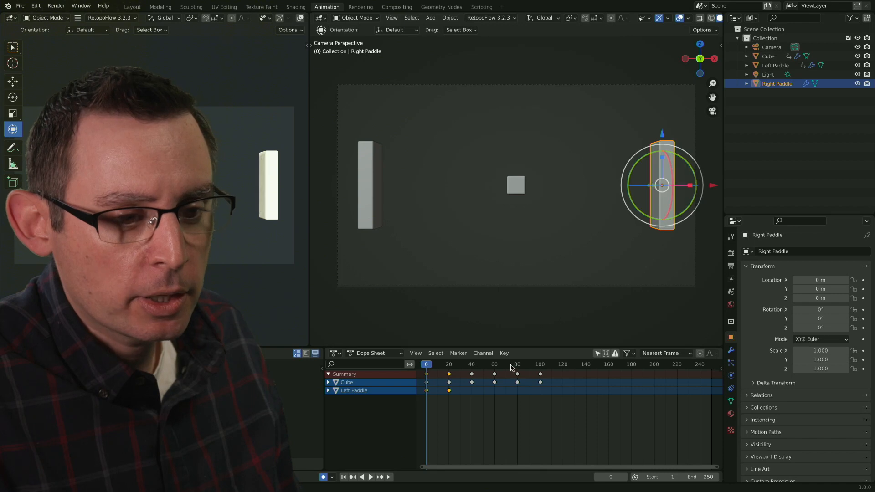
click(863, 280)
click(863, 299)
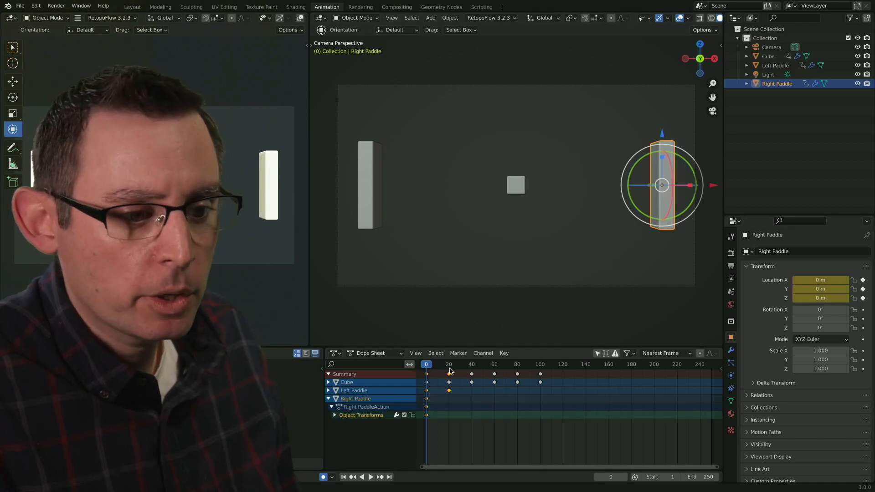
- At frame 40, raise the right paddle to about Z 3.24 m to meet the cube, and scrub back through the motion to check it
key(space)
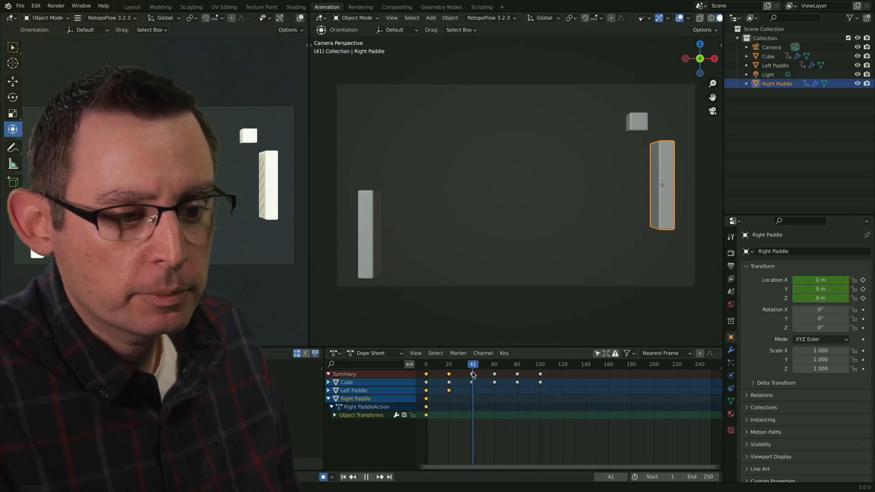
key(space)
drag(663, 136, 661, 79)
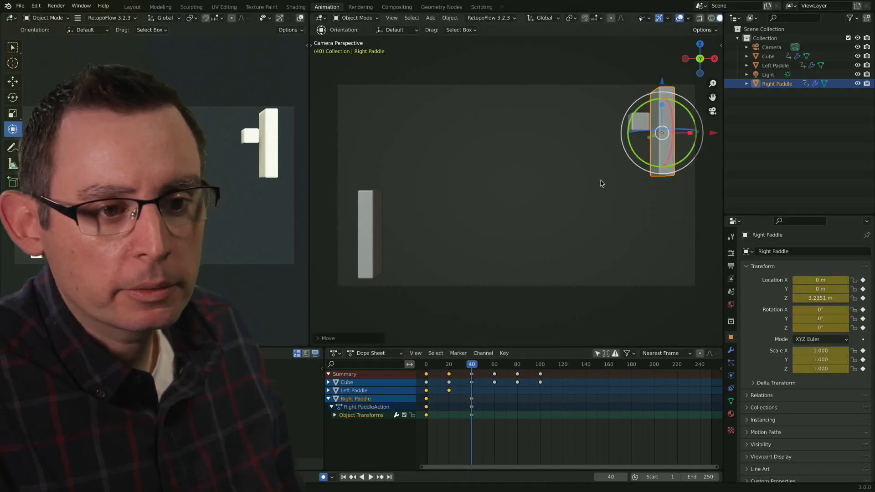
key(space)
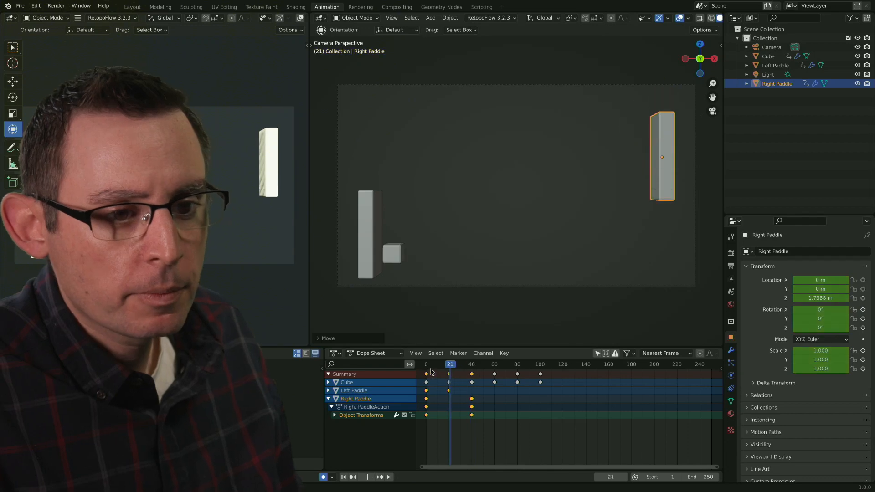
drag(477, 376, 472, 375)
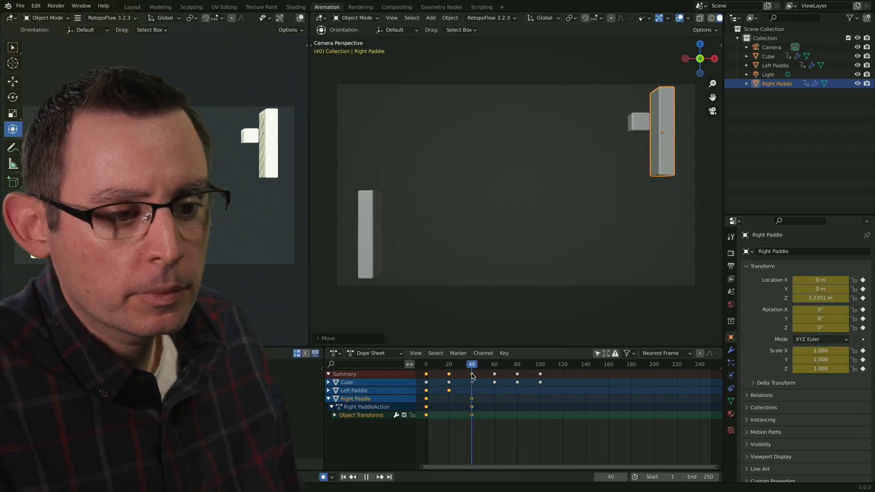
key(space)
- At frame 60, raise the left paddle to about Z 3.15 m with Auto Keying so it meets the cube
key(space)
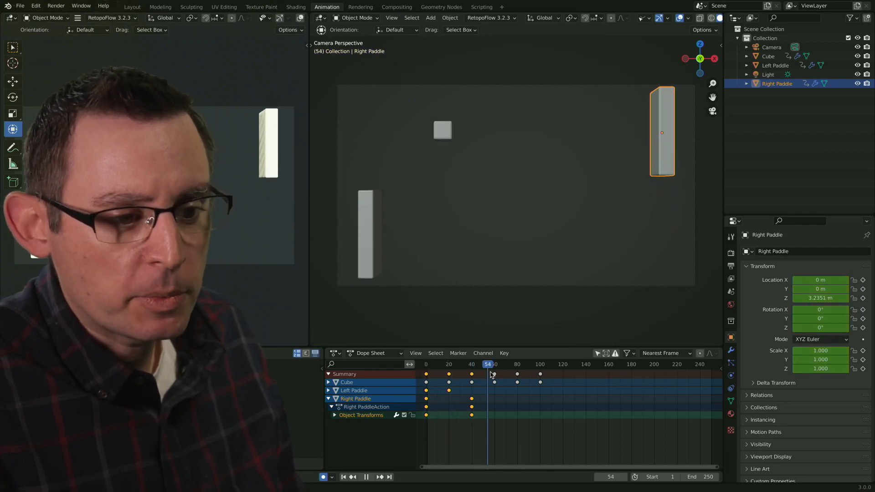
key(space)
click(376, 242)
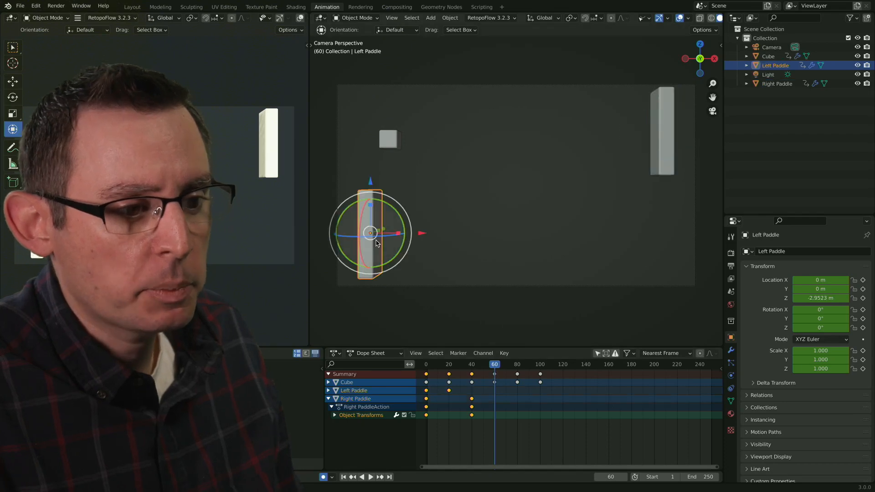
drag(370, 180, 370, 78)
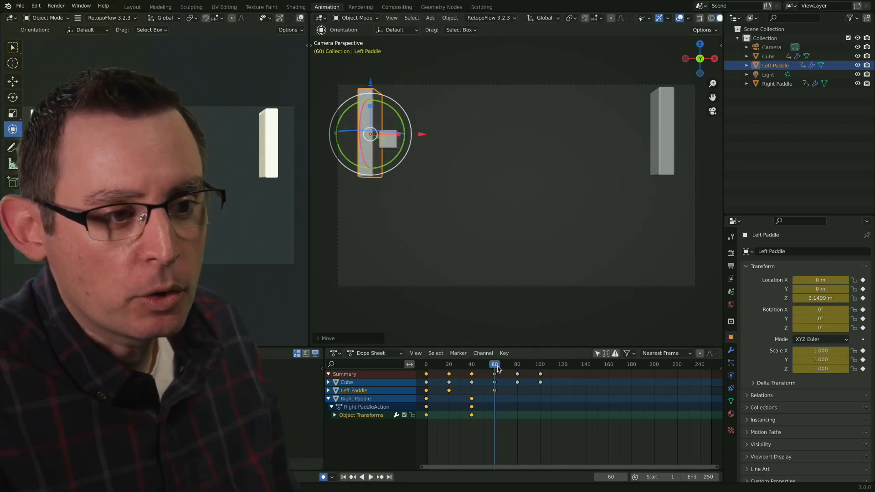
- At frame 80, lower the right paddle to about Z -2.11 m with Auto Keying so it meets the cube
key(space)
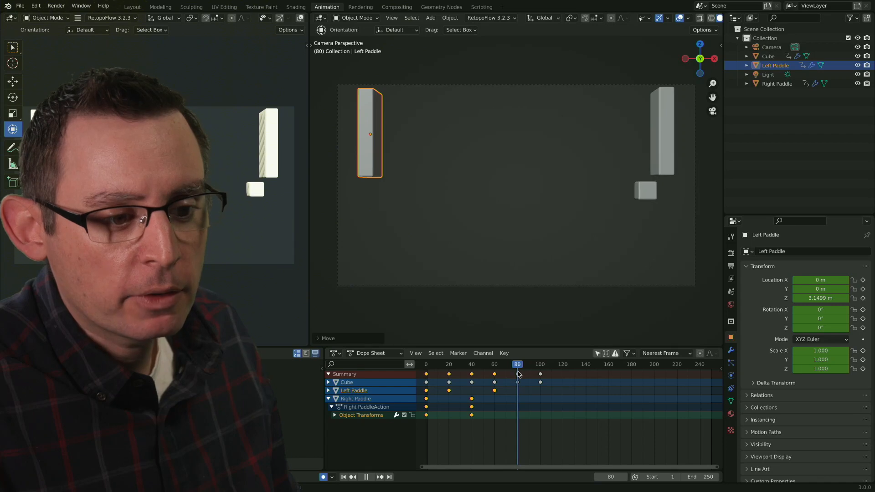
key(space)
click(667, 145)
drag(661, 94, 659, 169)
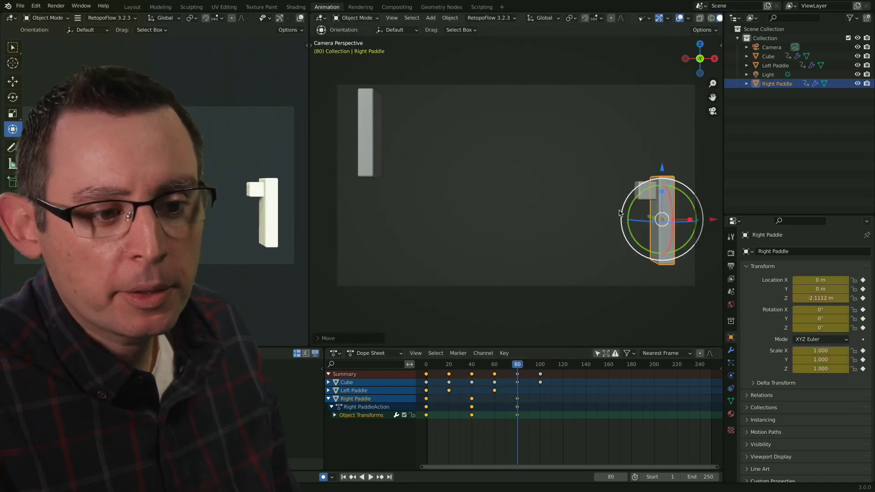
- At frame 100, lower the left paddle to about Z -3.09 m with Auto Keying so it meets the cube, and deselect it
drag(519, 367, 541, 376)
click(377, 166)
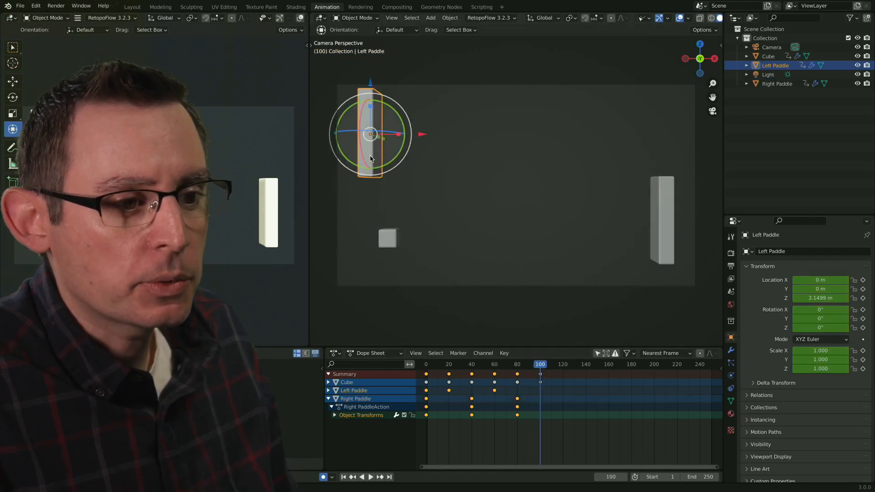
drag(373, 81, 372, 184)
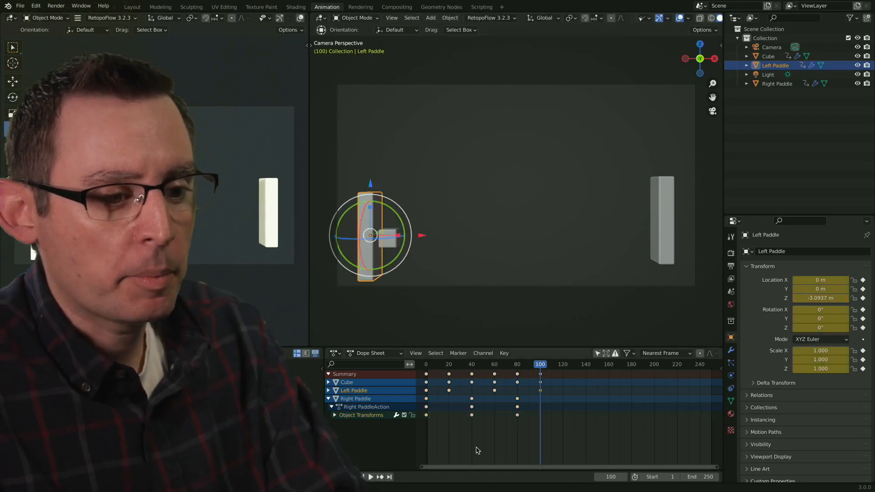
key(w)
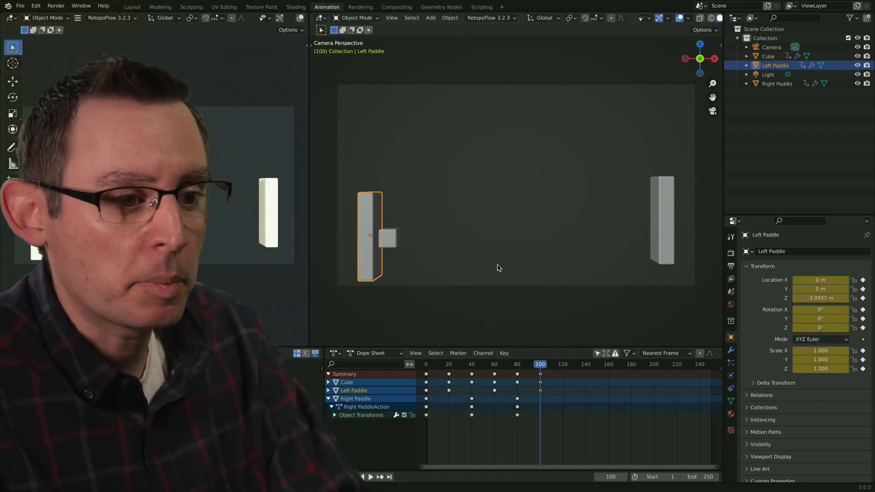
click(498, 267)
- Play the whole animation from frame 0 to check how the cube and both paddles move
drag(541, 365, 425, 373)
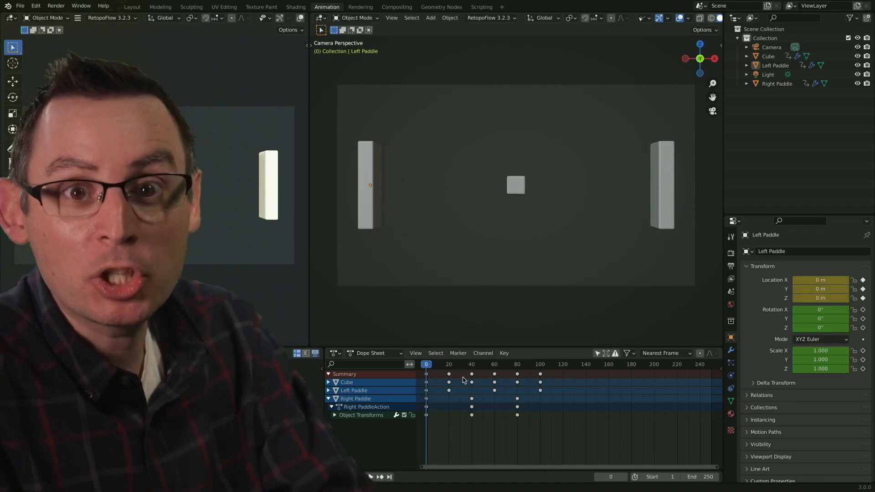
key(space)
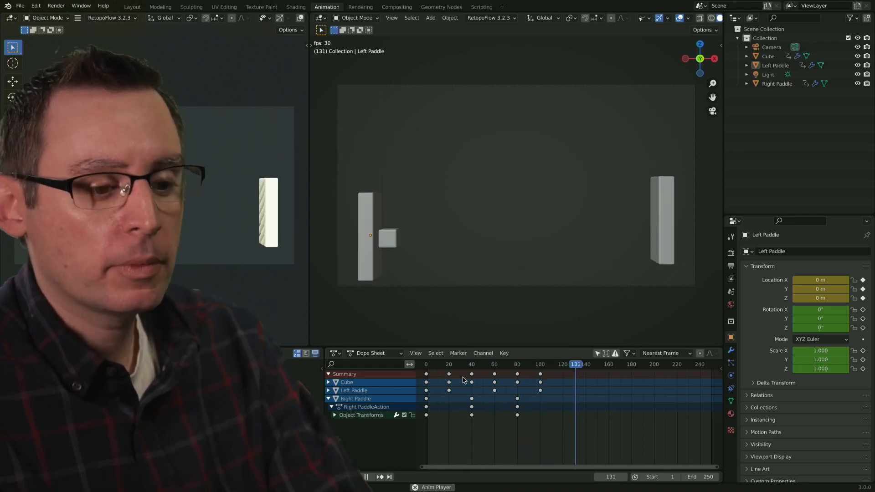
key(space)
drag(555, 380, 424, 381)
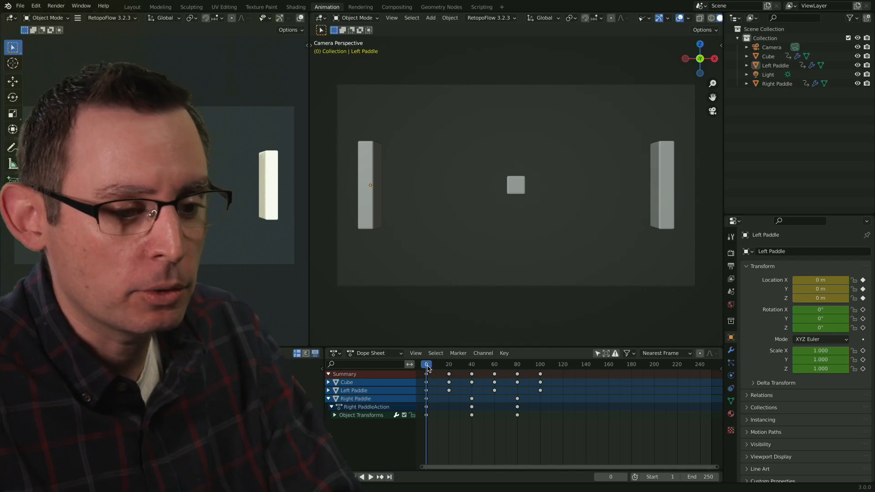
key(space)
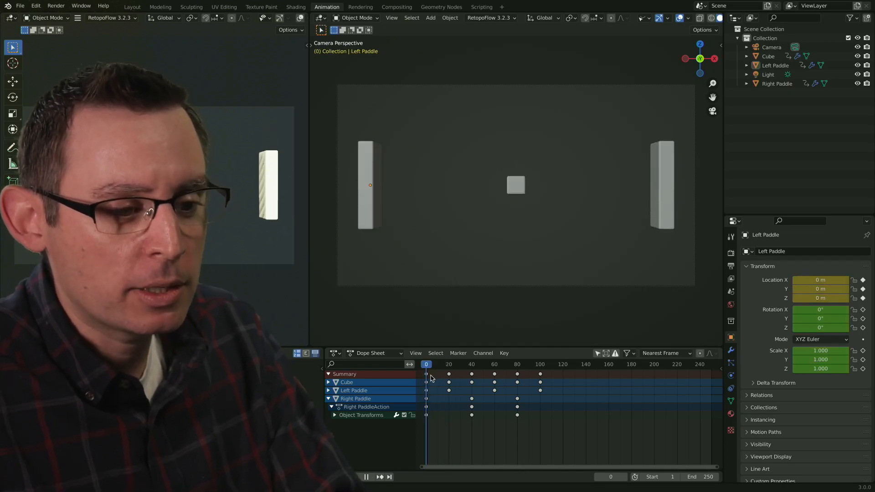
key(space)
- Select the right paddle and restrict the Dope Sheet to keyframes of selected objects only
click(367, 249)
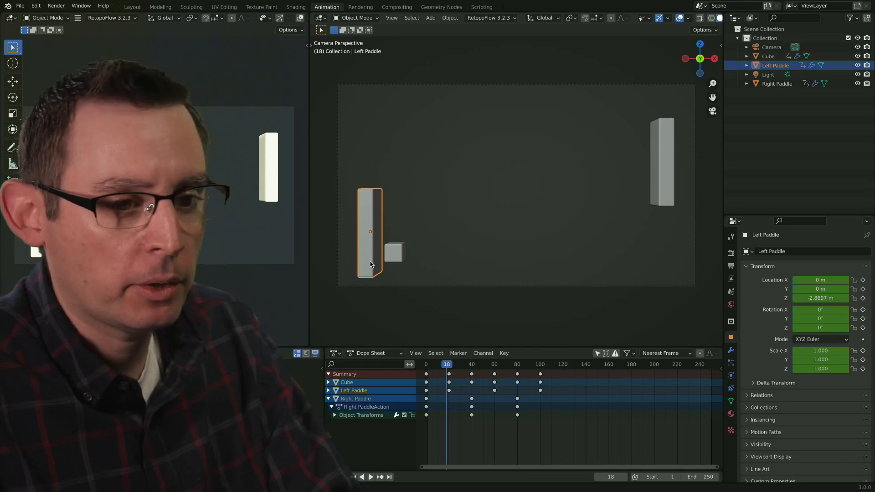
click(666, 172)
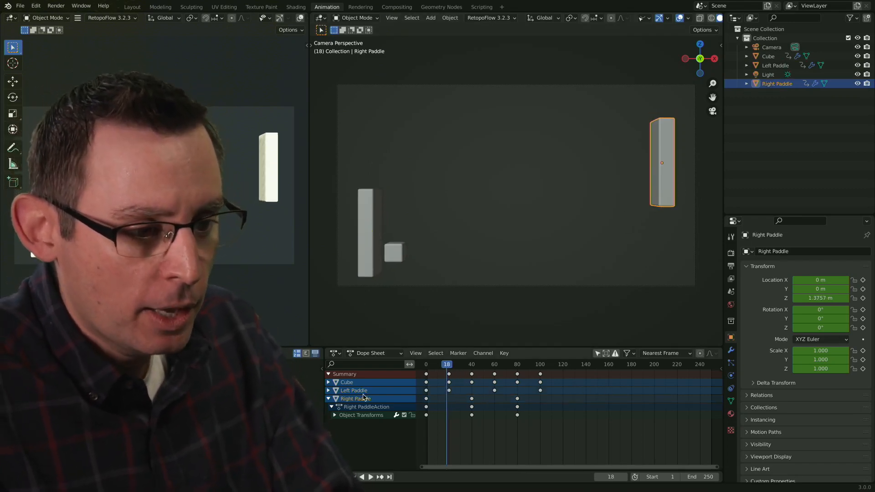
click(597, 354)
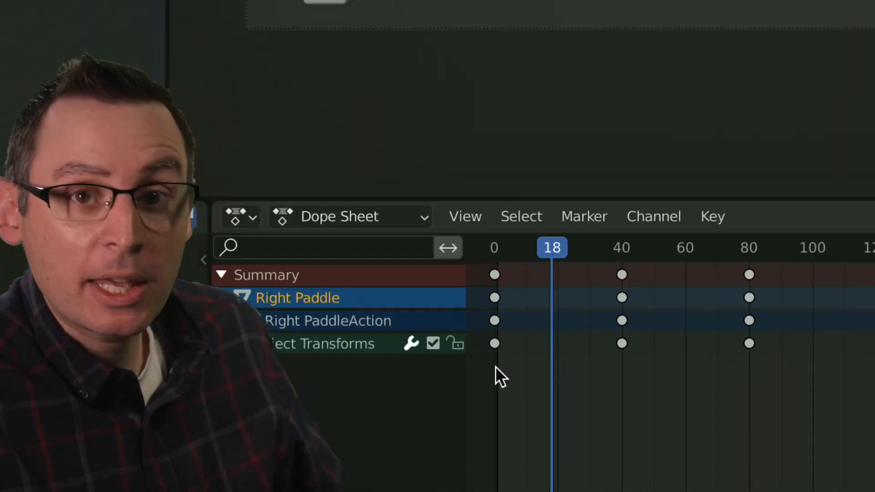
- Examine the right paddle's keyframes and its motion starting from frame 0
drag(550, 248, 493, 352)
click(494, 343)
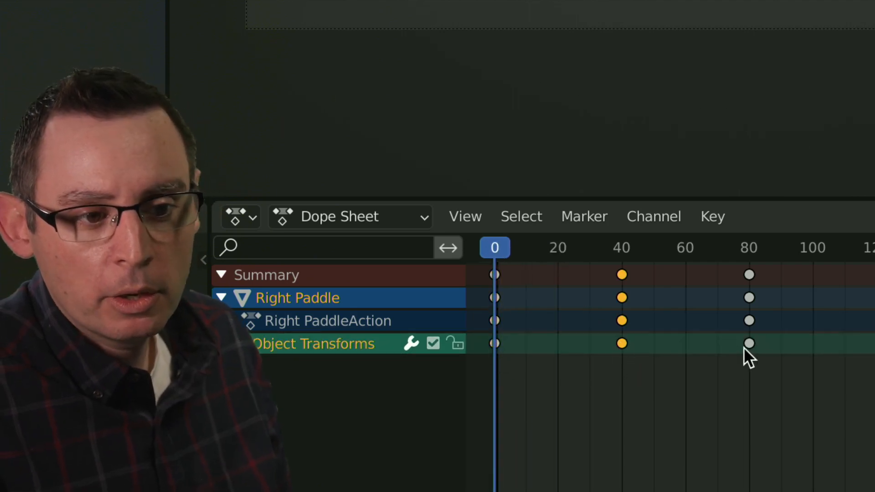
click(706, 413)
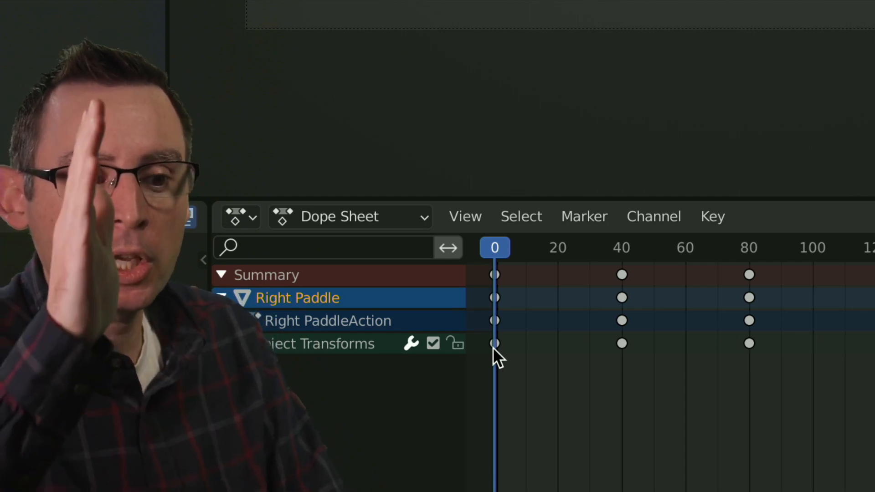
click(494, 345)
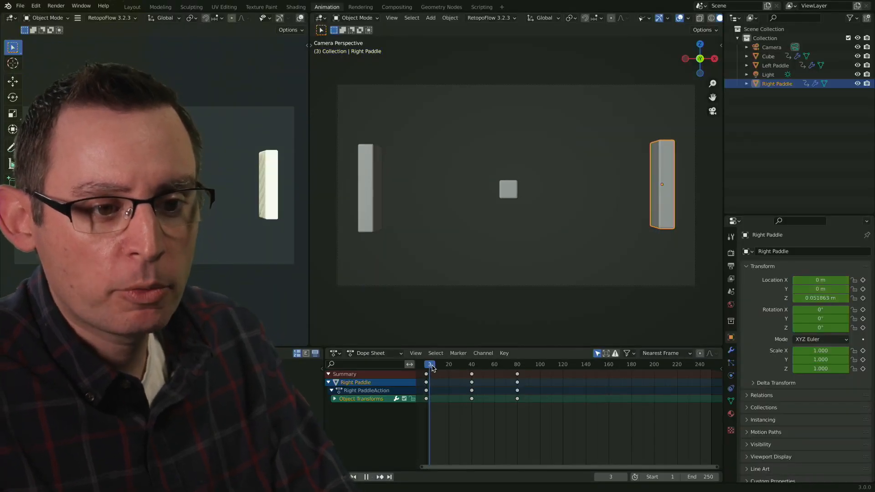
mouse_move(432, 368)
mouse_down()
mouse_move(473, 372)
mouse_move(427, 372)
mouse_move(472, 376)
mouse_move(426, 376)
mouse_up()
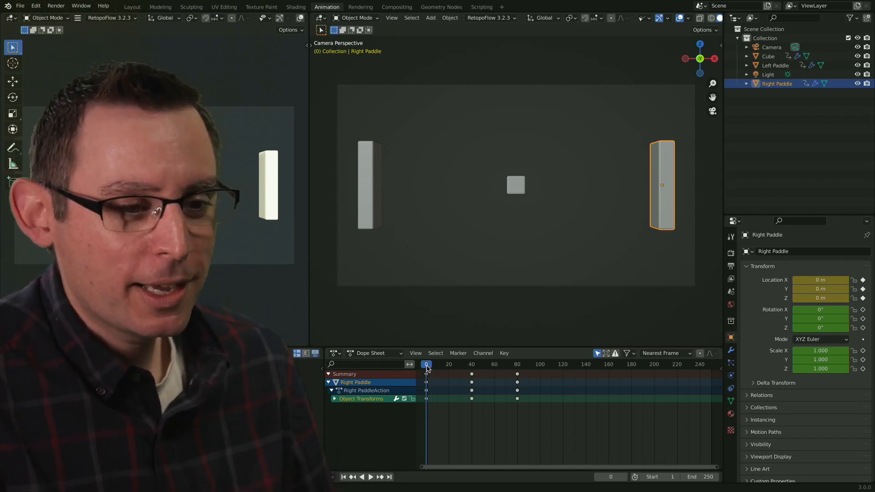
key(space)
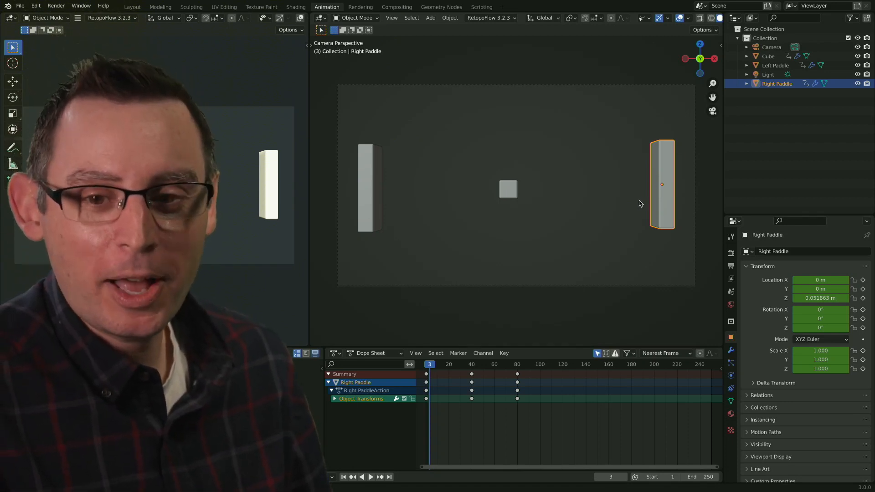
- Find where the right paddle should start moving and shift its frame 0 keyframe to frame 30
key(space)
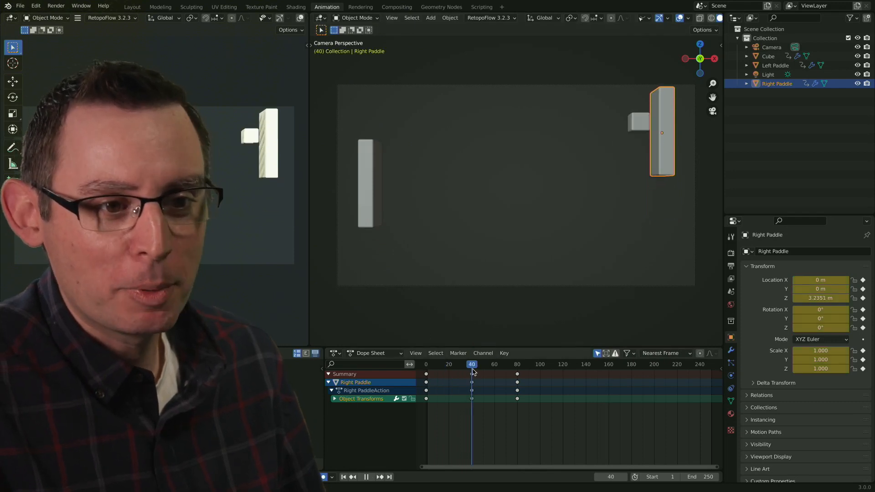
drag(472, 371, 462, 378)
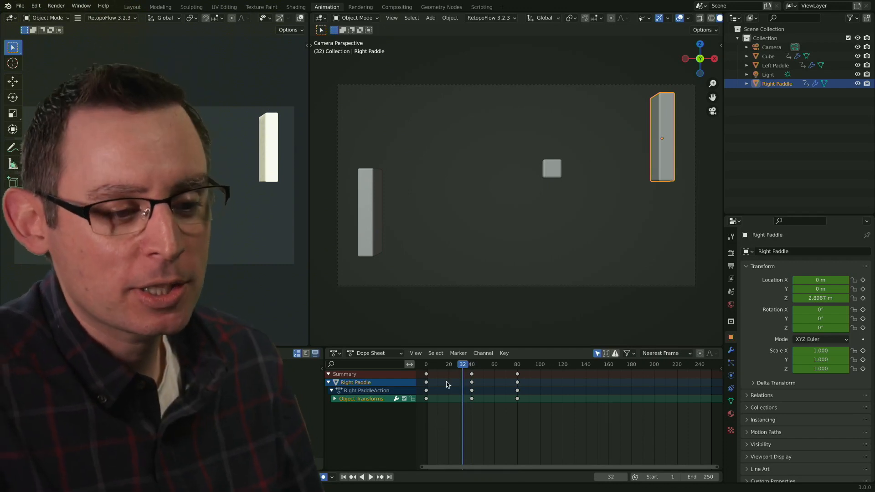
drag(460, 368, 458, 371)
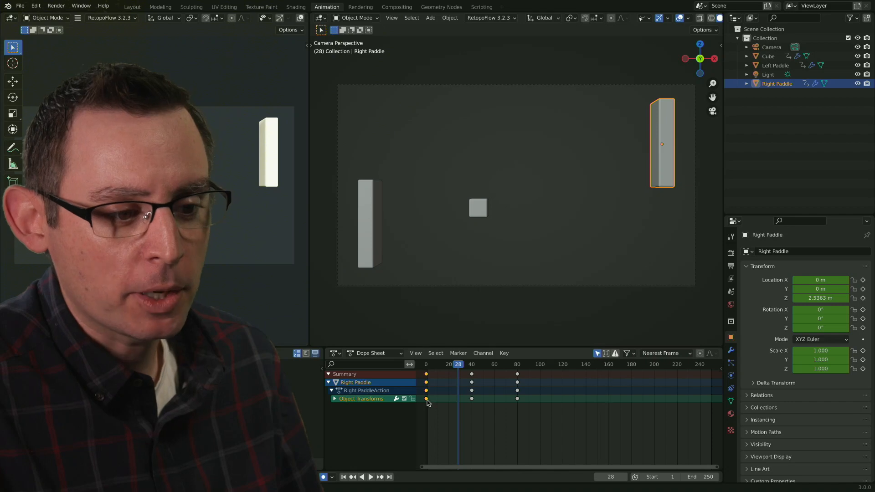
mouse_move(460, 365)
mouse_down()
mouse_move(468, 367)
mouse_move(462, 373)
mouse_up()
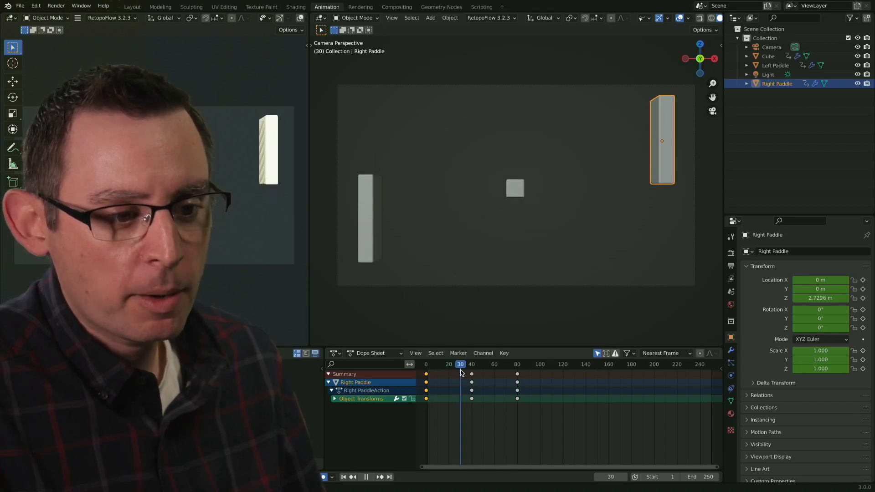
drag(428, 402, 457, 405)
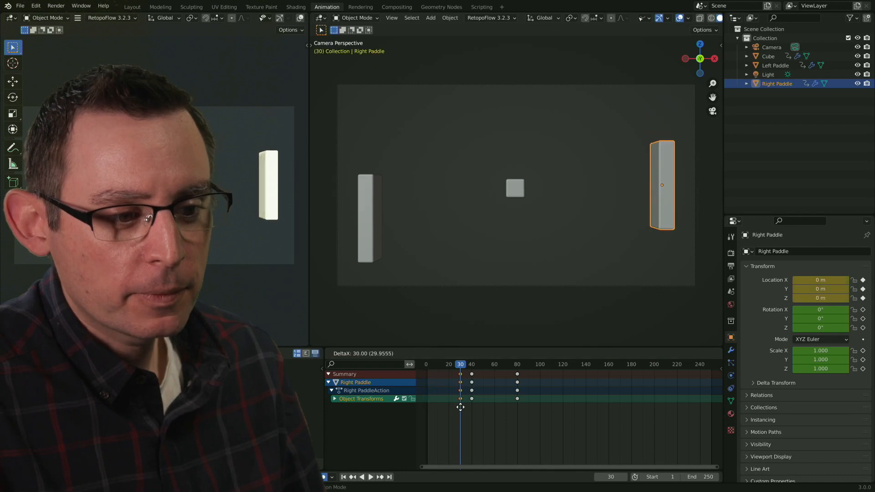
- Try to move the right paddle's frame 40 keyframe to frame 70, check the motion, and undo the move
drag(462, 362, 508, 367)
click(472, 375)
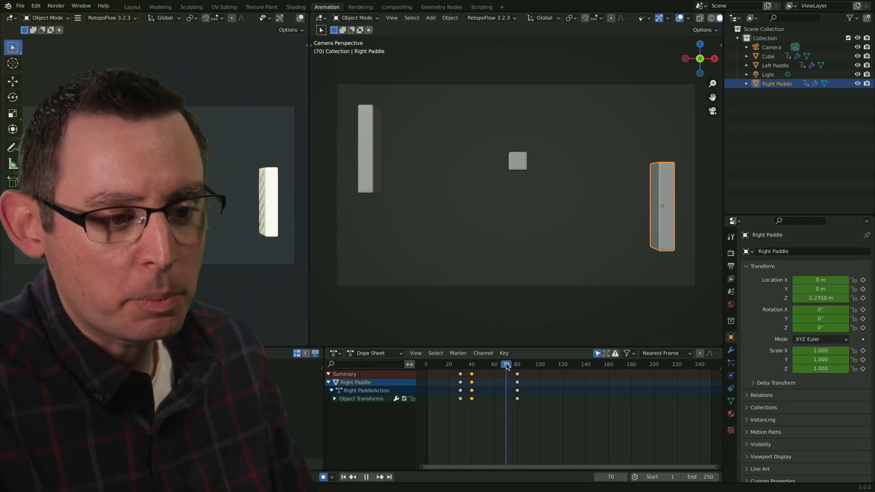
click(490, 424)
mouse_move(474, 375)
mouse_down()
mouse_move(505, 386)
mouse_move(512, 367)
mouse_move(460, 374)
mouse_up()
key(space)
key(space)
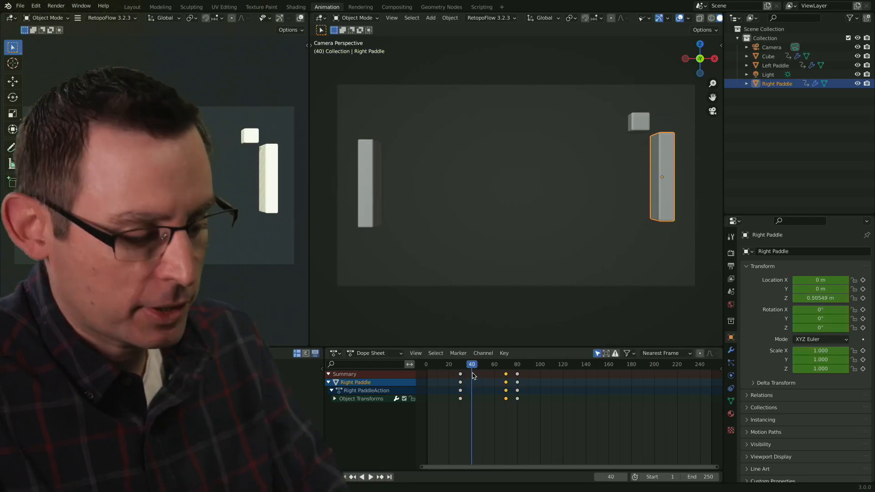
key(ctrl+z)
key(ctrl+z)
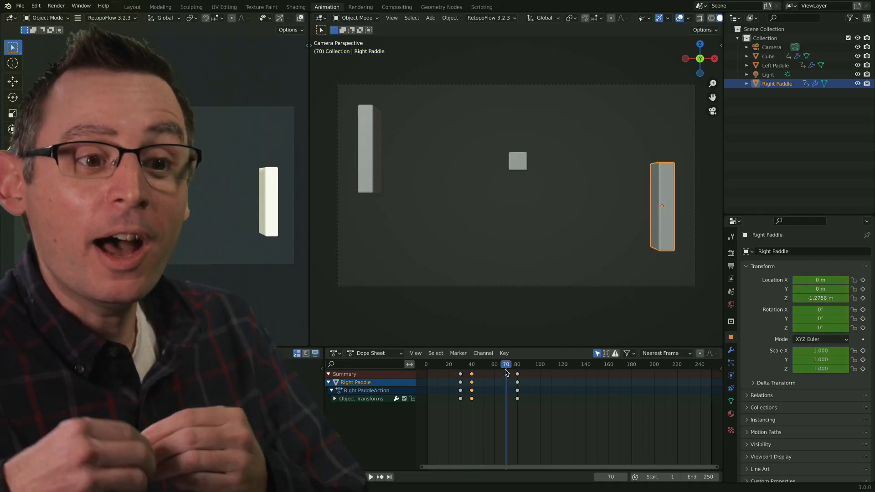
- Review the right paddle's motion between frames 40 and 70, ending with the current frame at 70
mouse_move(504, 368)
mouse_down()
mouse_move(492, 367)
mouse_move(505, 368)
mouse_up()
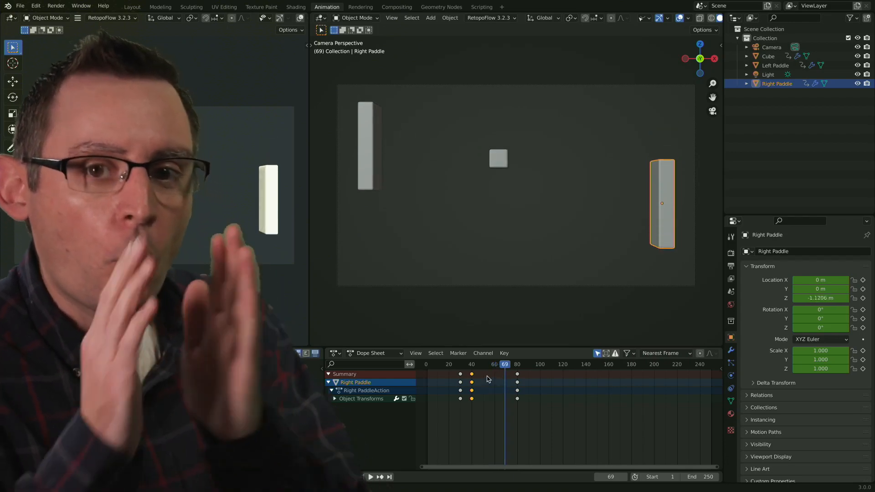
drag(492, 364, 472, 364)
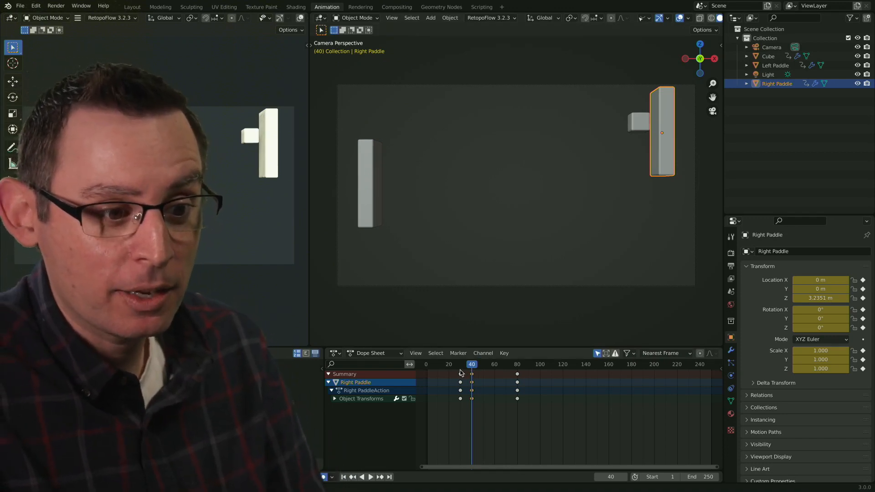
key(space)
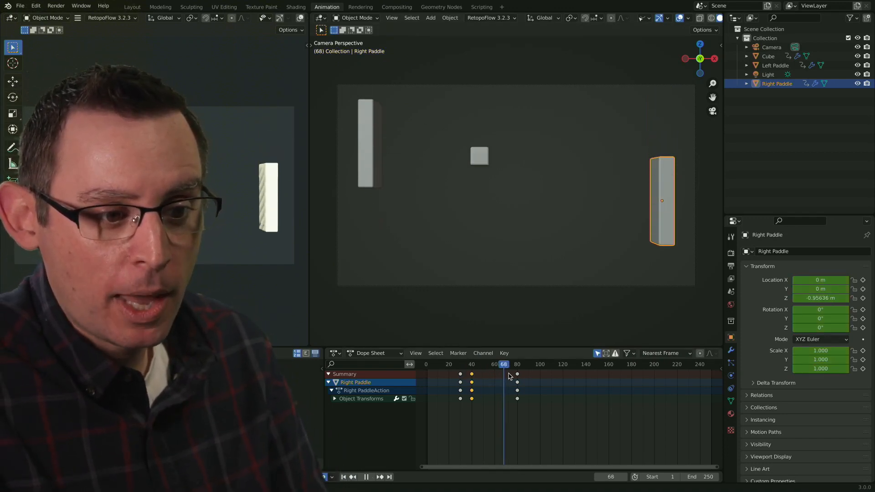
key(space)
drag(508, 373, 506, 374)
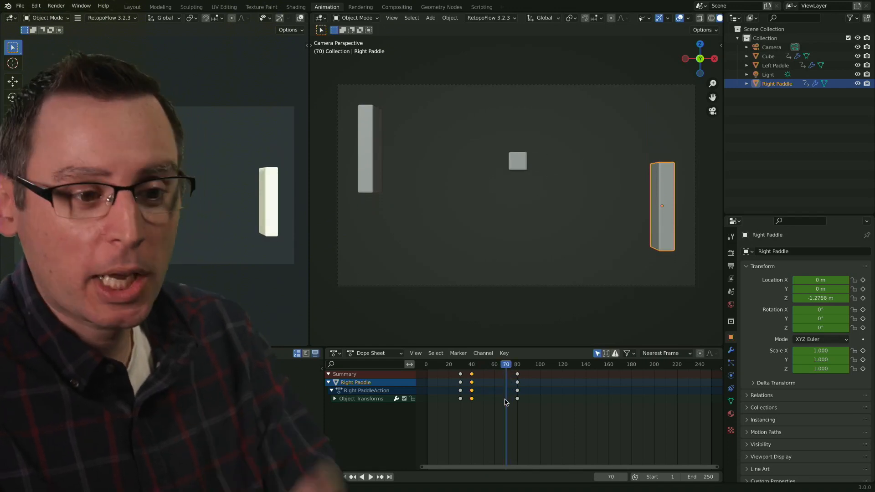
- Copy the right paddle's frame 40 keyframe and paste it at frame 70 so the paddle holds its position between them
click(488, 431)
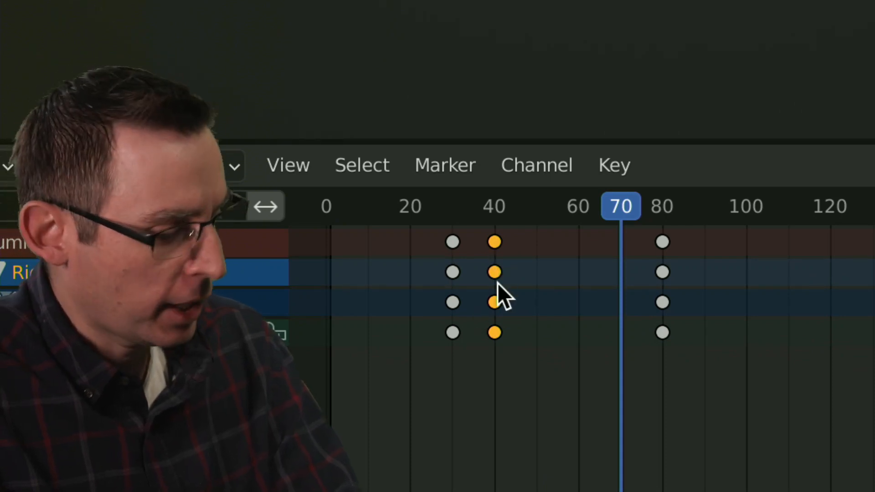
right_click(496, 272)
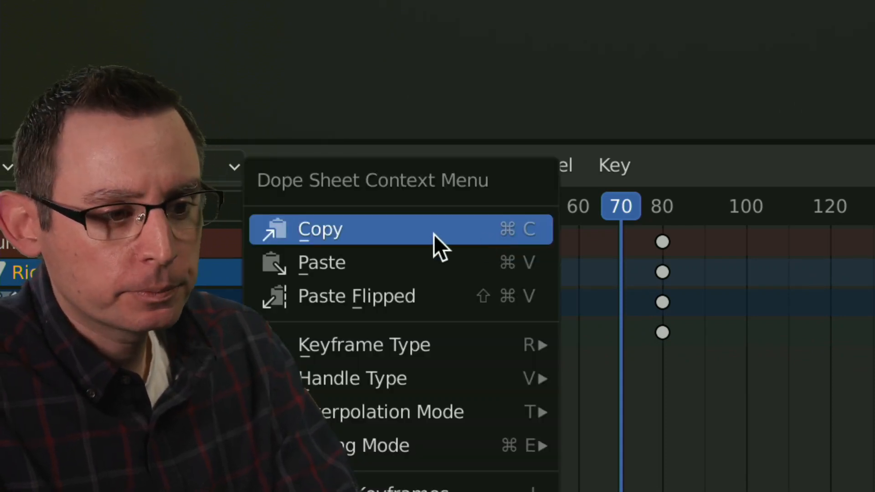
click(459, 234)
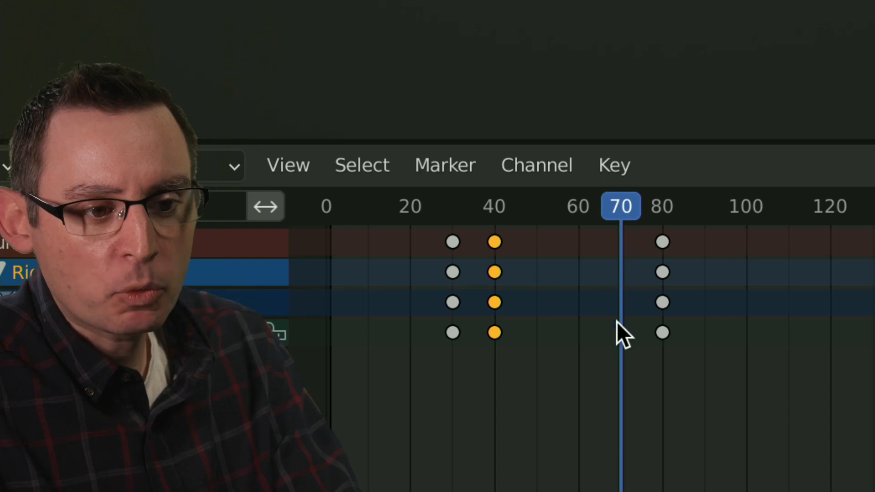
right_click(620, 308)
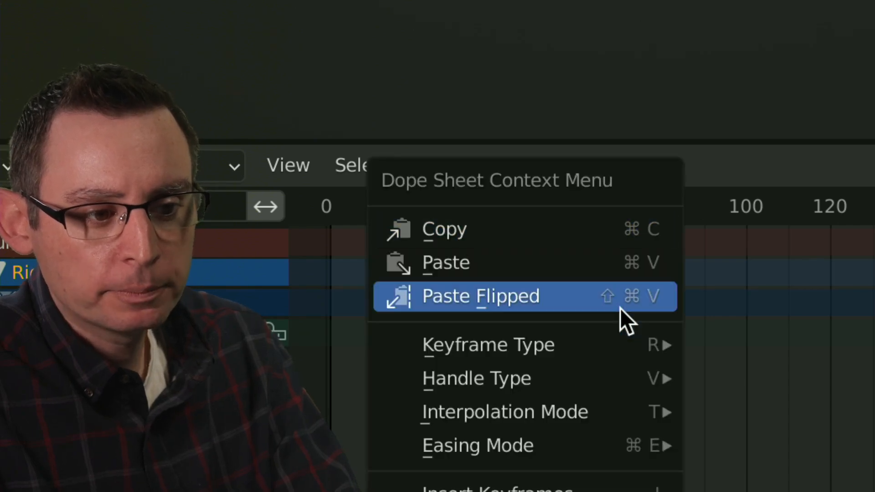
click(579, 272)
click(582, 378)
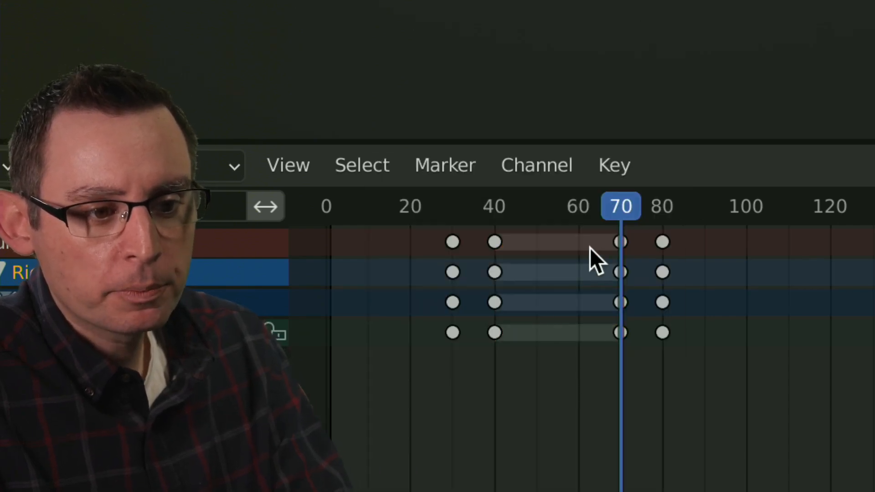
- Examine the hold between the frame 40 and 70 keyframes and scrub through to frame 77 to check the right paddle's motion
click(498, 241)
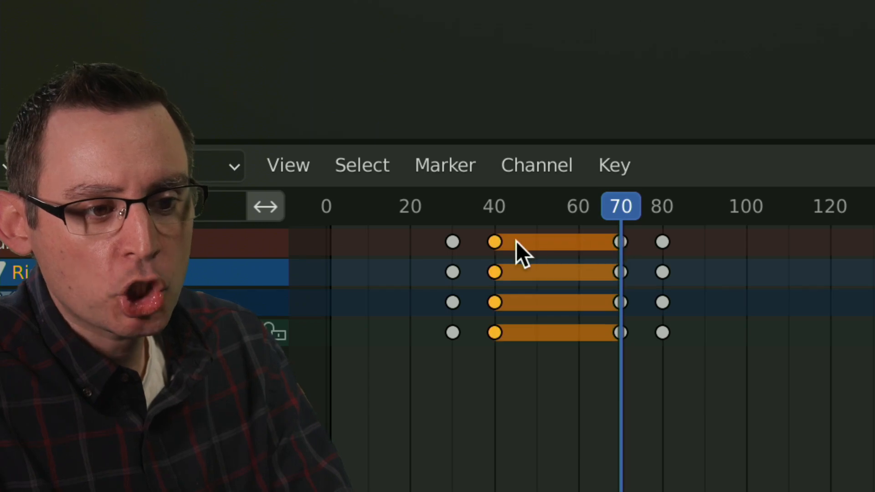
click(507, 349)
drag(584, 212, 493, 228)
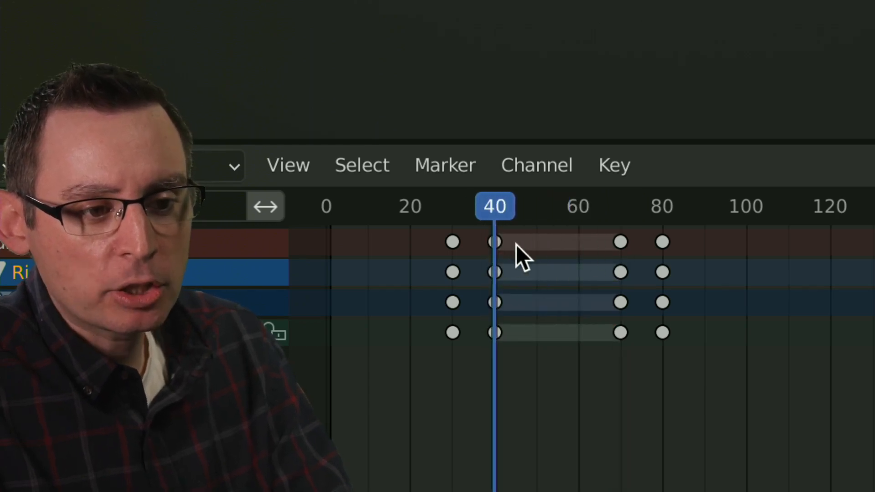
drag(501, 212, 651, 231)
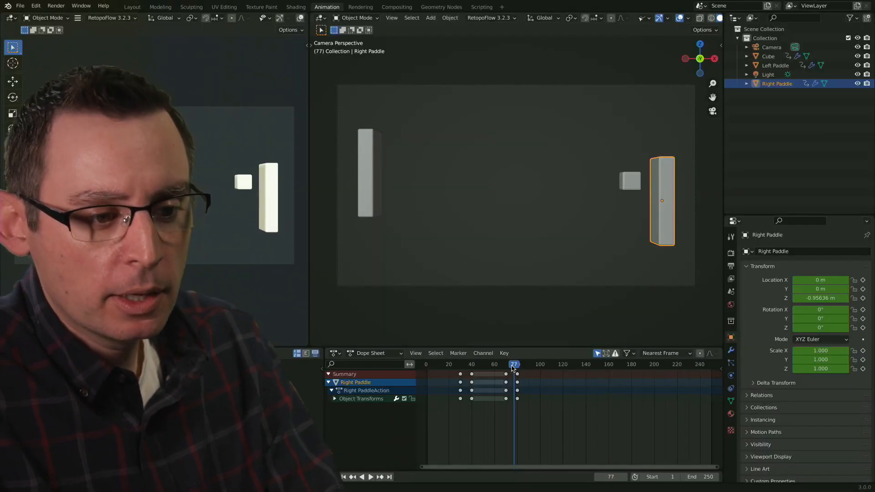
- Play back and scrub the animation from near the start to check both paddles' timing against the cube, finishing at frame 40
drag(511, 366, 472, 381)
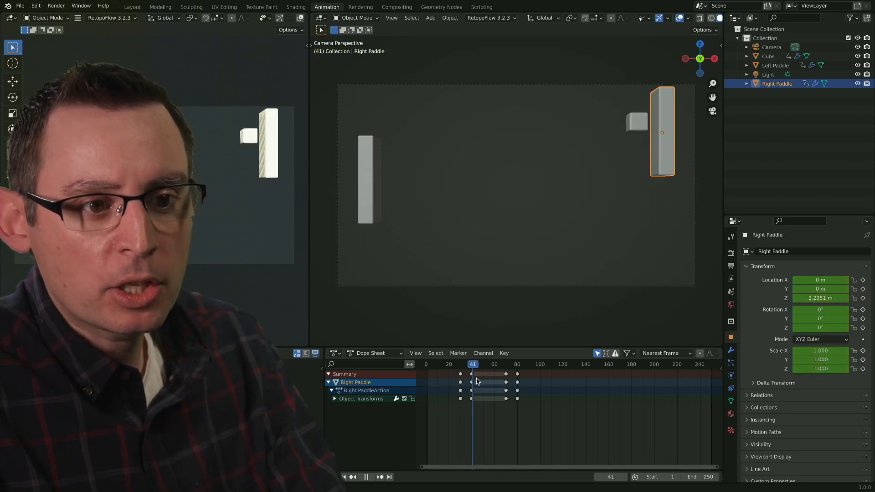
drag(502, 381, 432, 388)
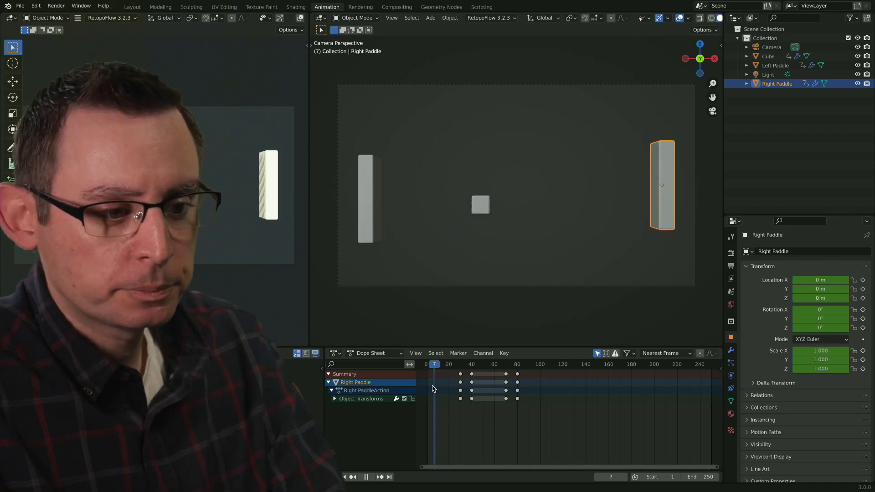
key(space)
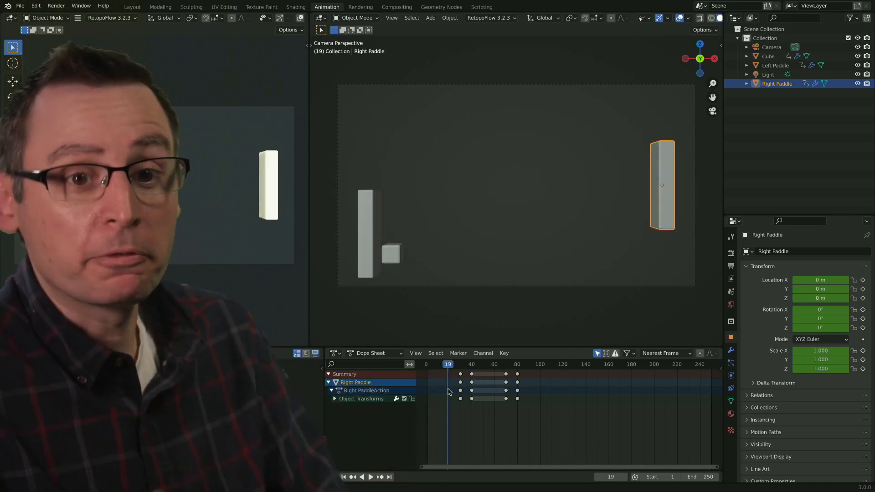
drag(449, 368, 430, 383)
key(space)
key(space)
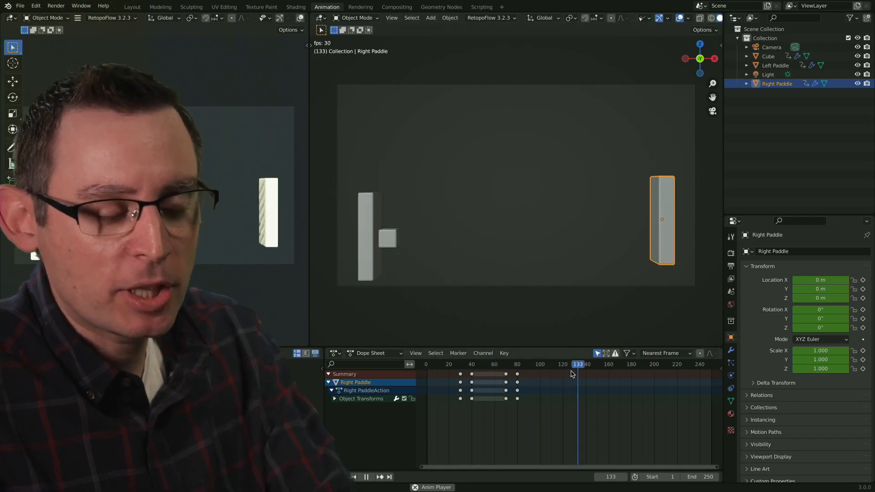
drag(524, 365, 431, 381)
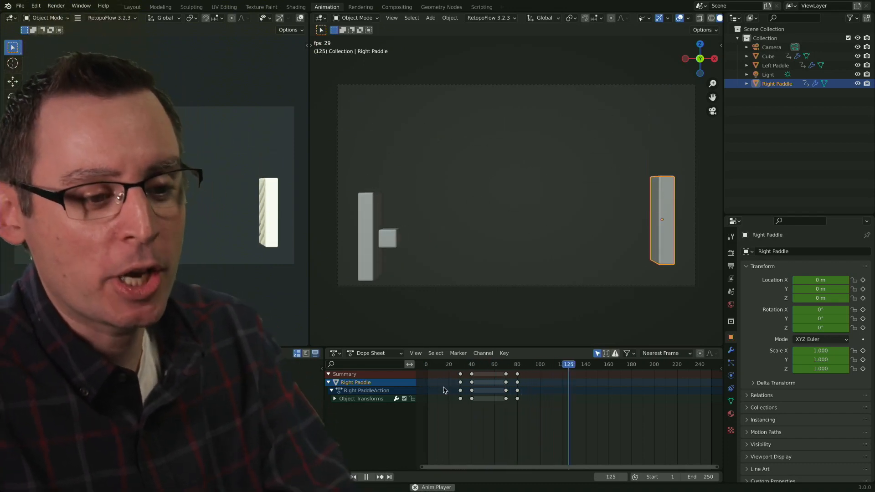
drag(476, 367, 472, 370)
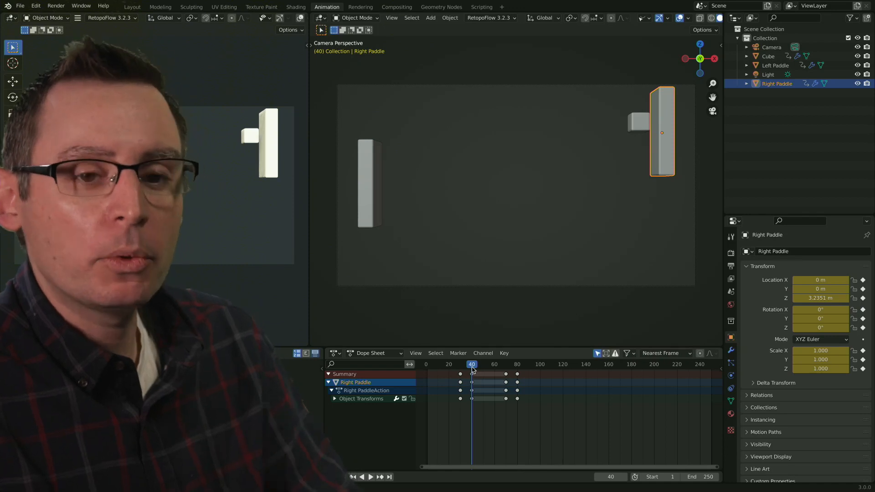